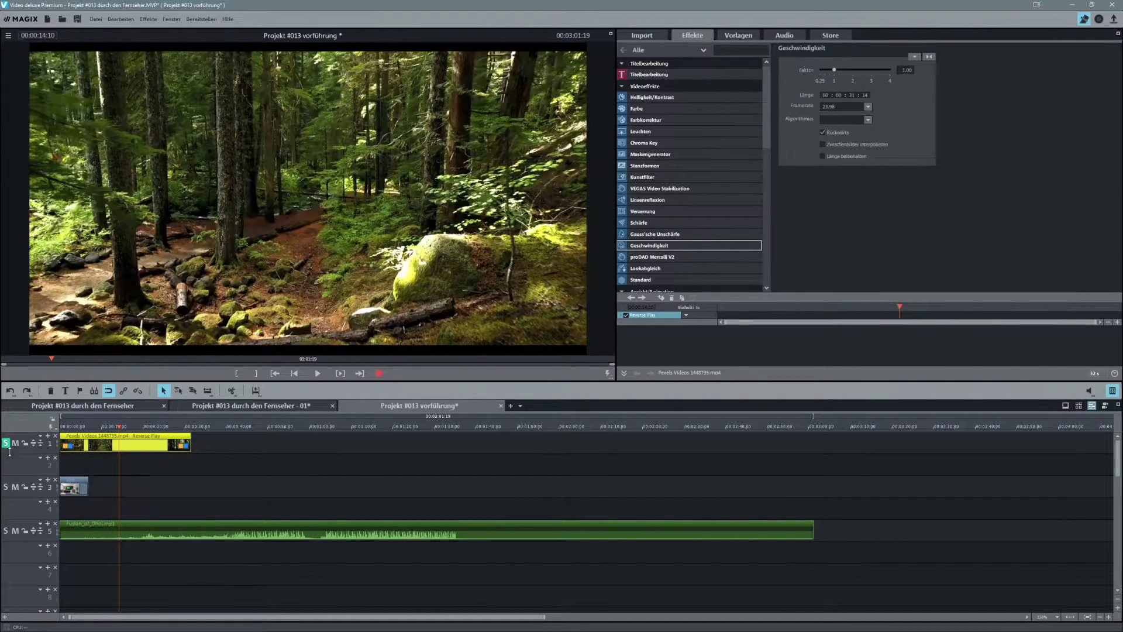
- Turn off solo on track 1 and place the living-room image clip on track 2, starting at 00:00:13:35
click(6, 447)
click(70, 427)
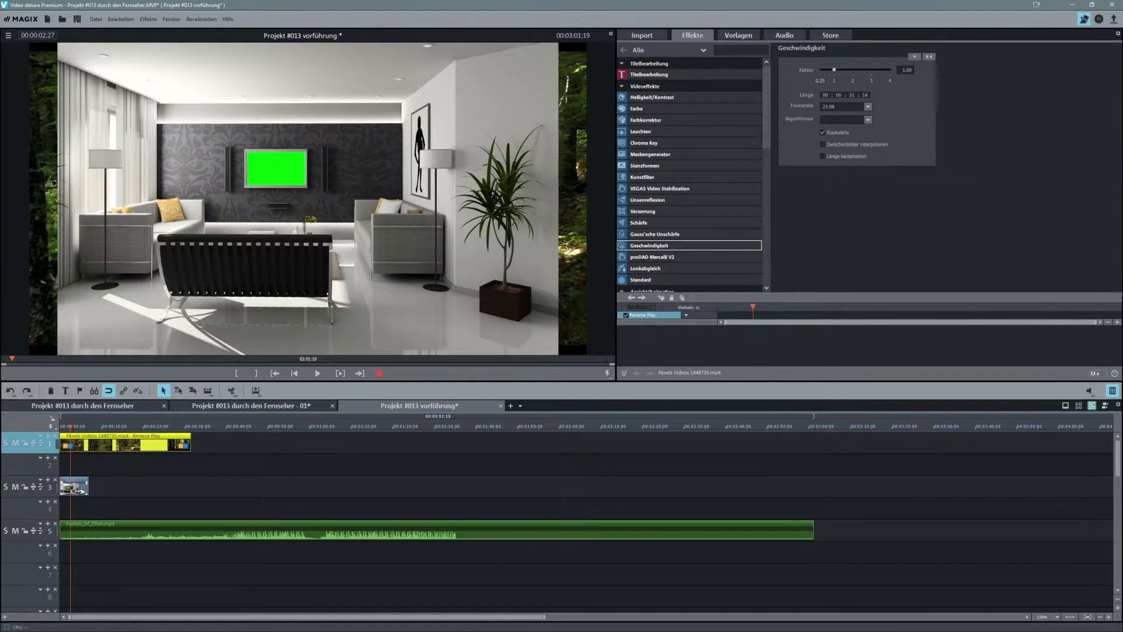
drag(87, 490, 190, 485)
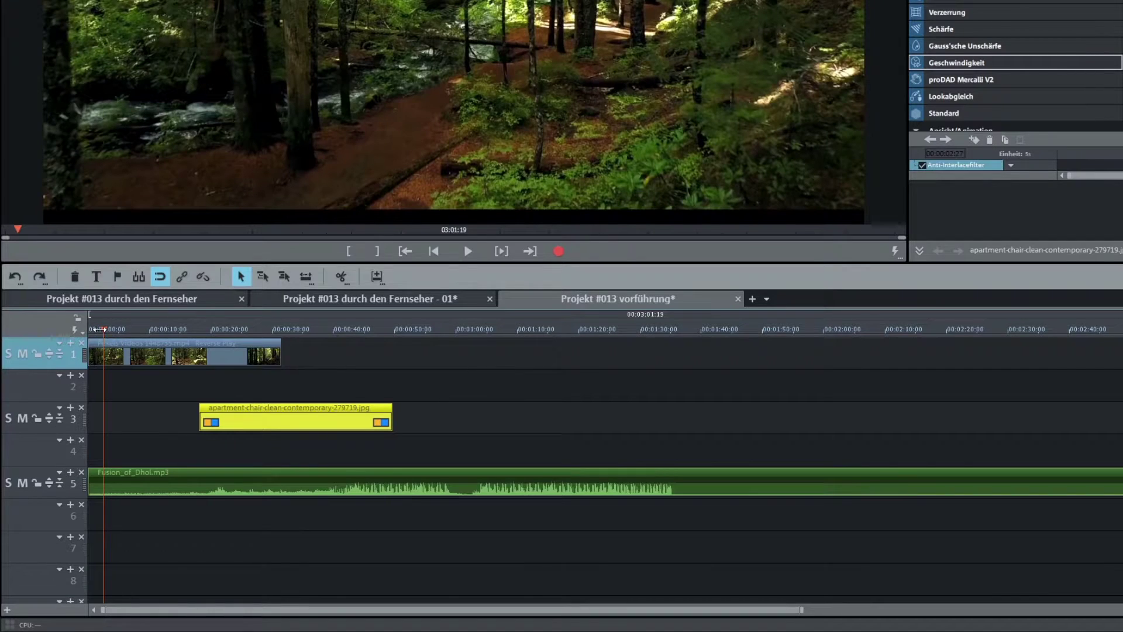
drag(70, 427, 93, 426)
drag(136, 329, 173, 331)
drag(202, 418, 175, 387)
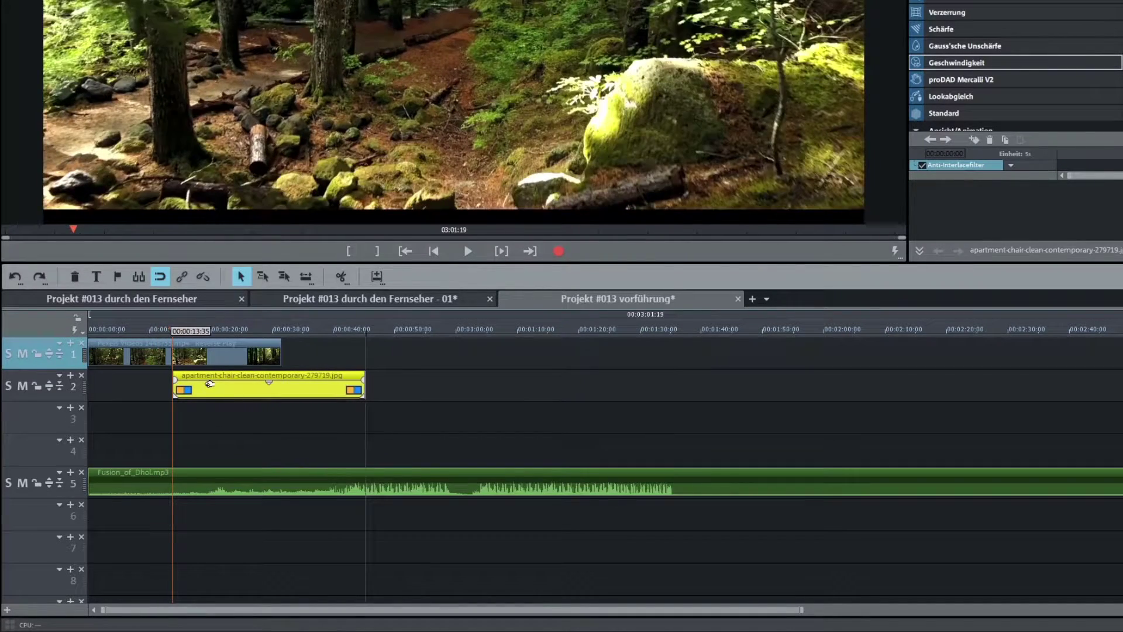
- Enlarge the living-room image to about 119 % with Position/Größe and position it to cover the whole frame
scroll(215, 224, down, 7)
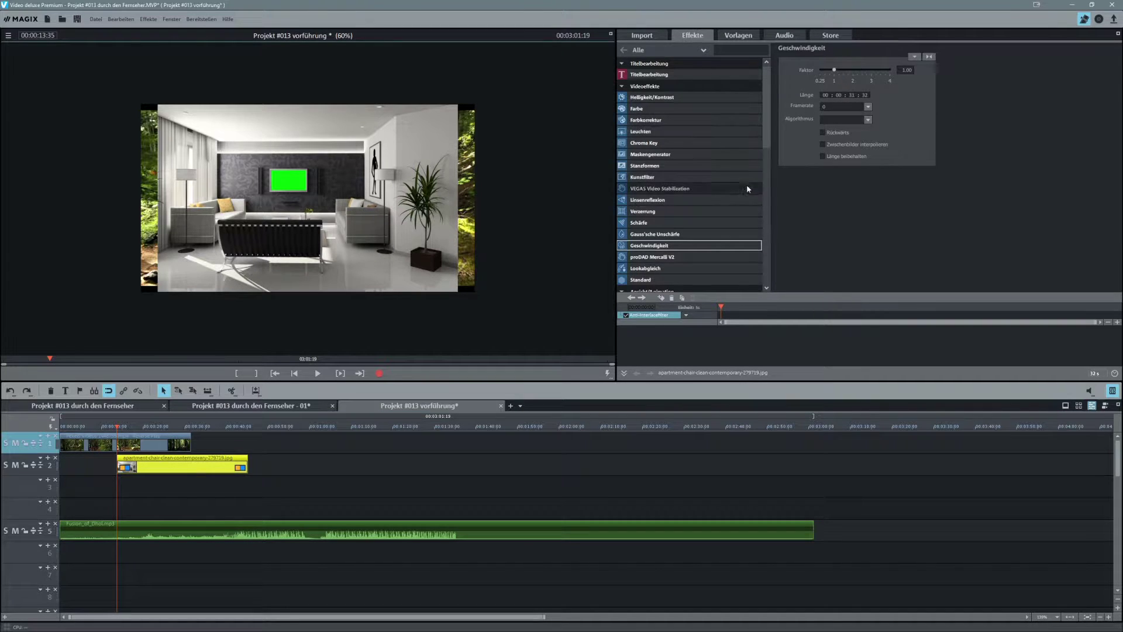
scroll(667, 234, down, 1)
click(650, 258)
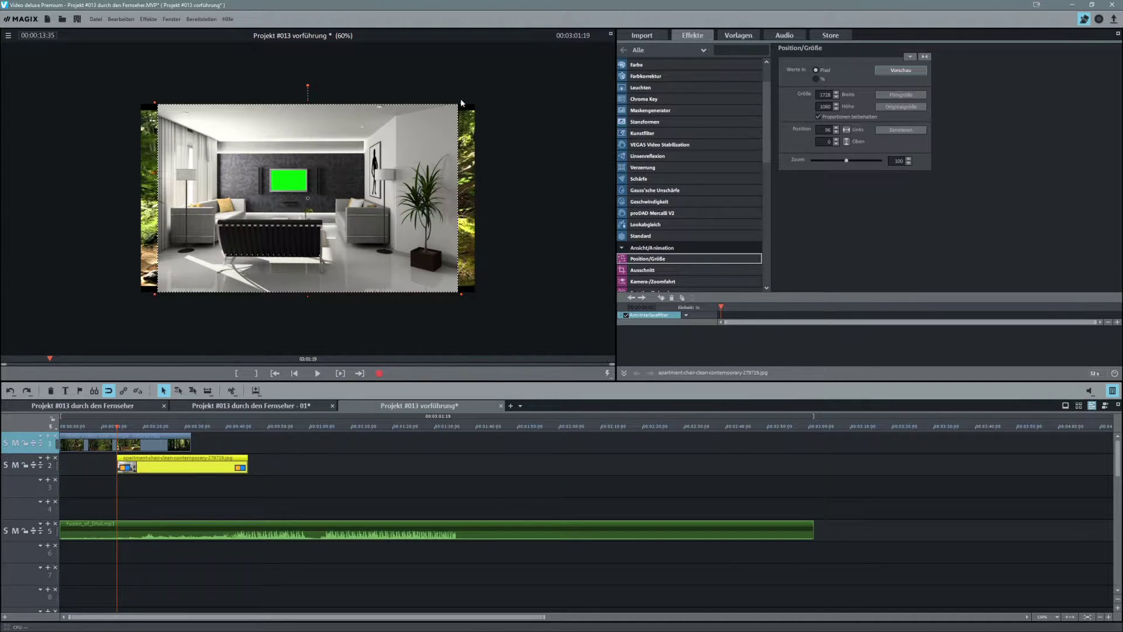
drag(462, 101, 517, 67)
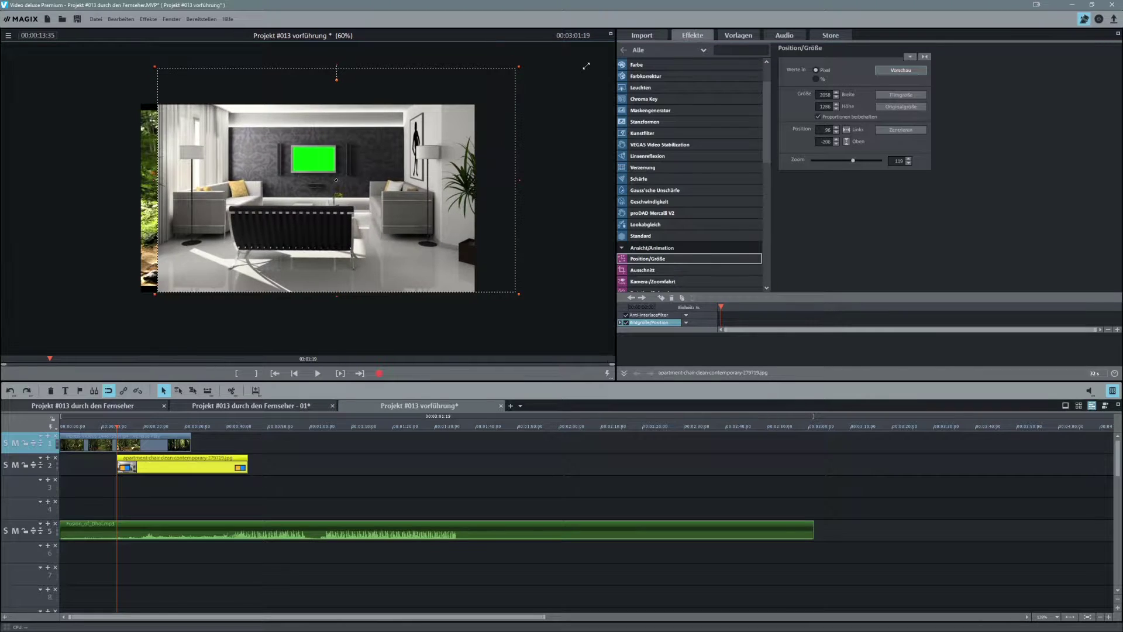
mouse_move(372, 169)
mouse_down()
mouse_move(336, 190)
mouse_move(377, 176)
mouse_up()
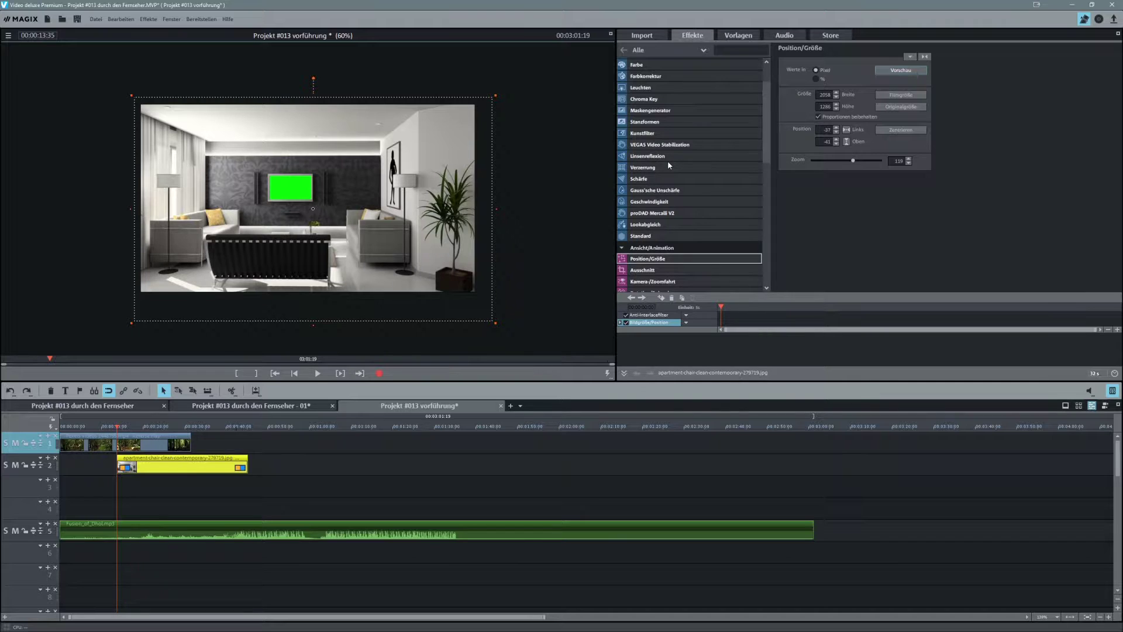
- Try the green Chroma Key preset on the living-room image and reset the effect
click(658, 100)
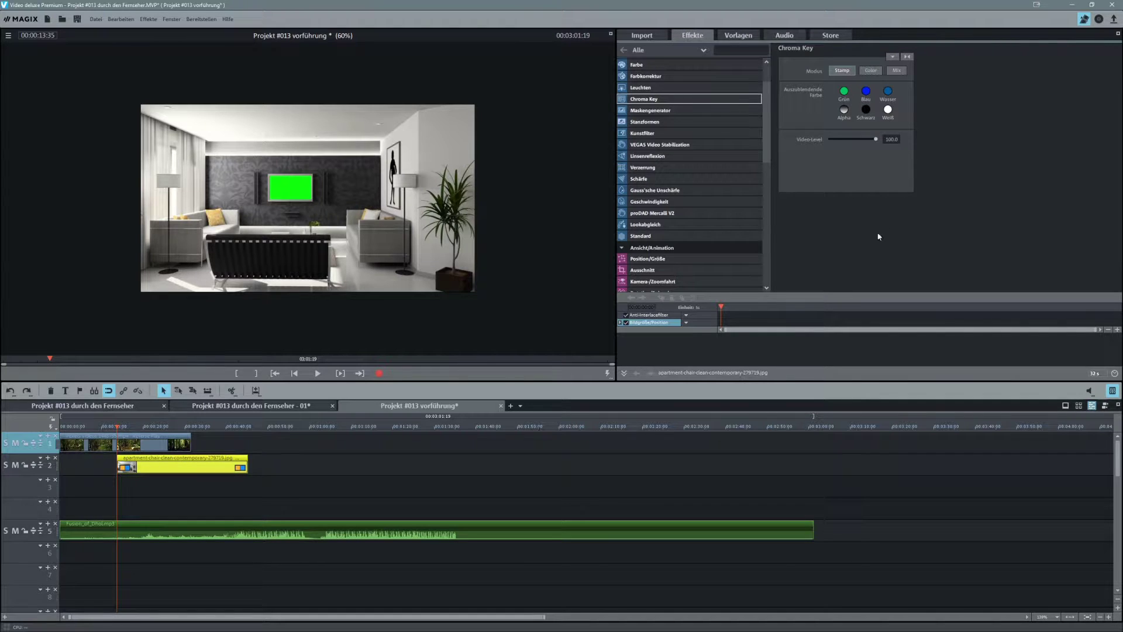
click(845, 92)
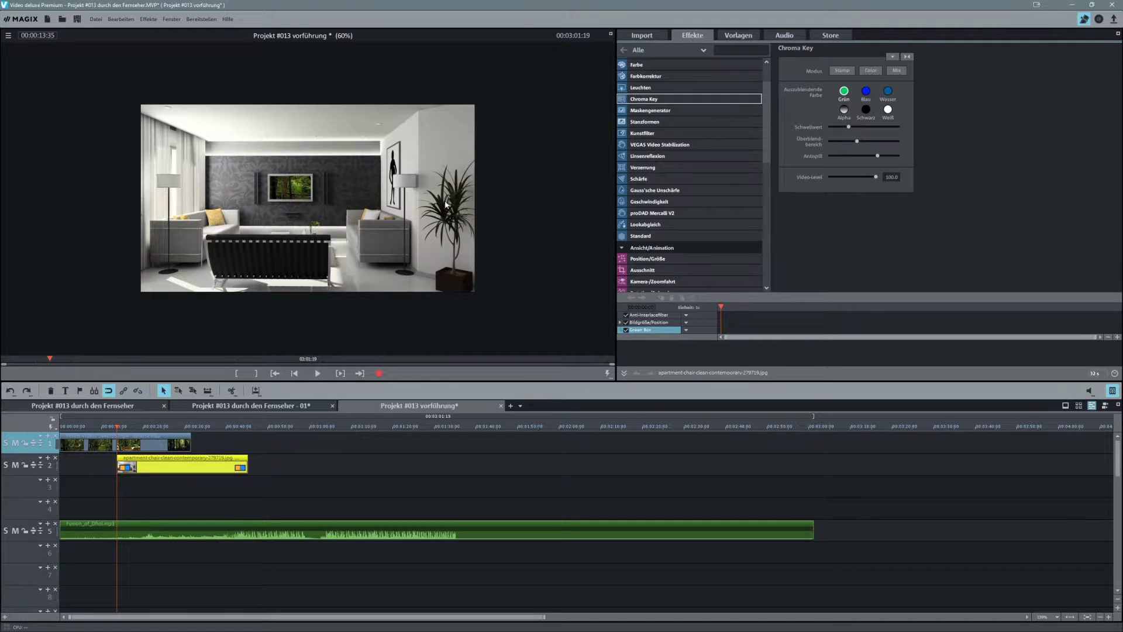
click(892, 57)
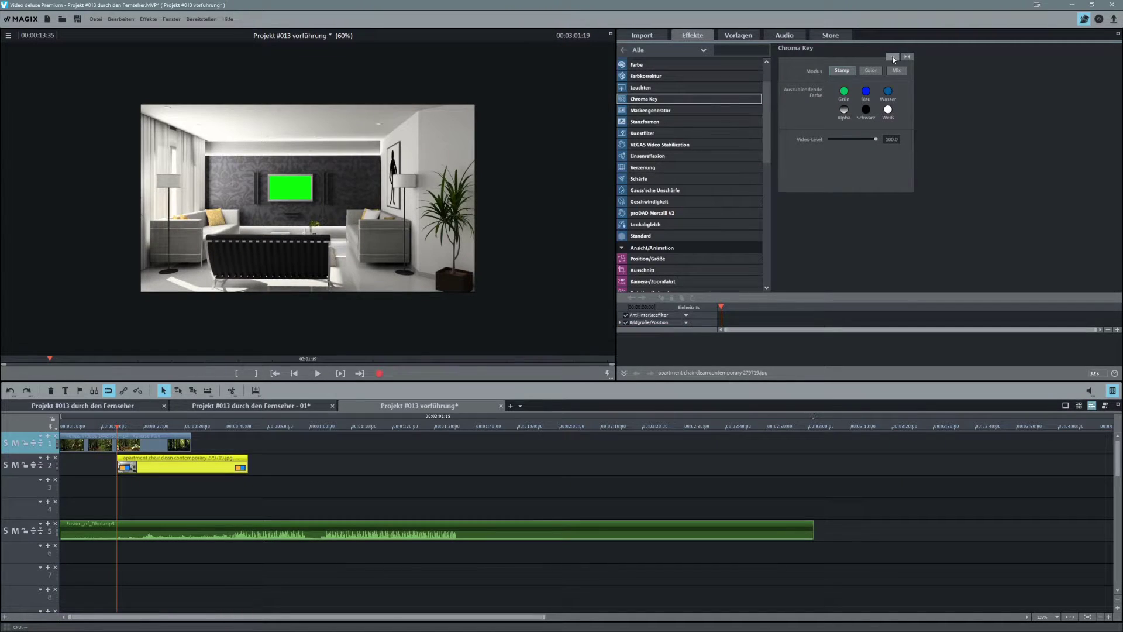
click(892, 58)
click(844, 104)
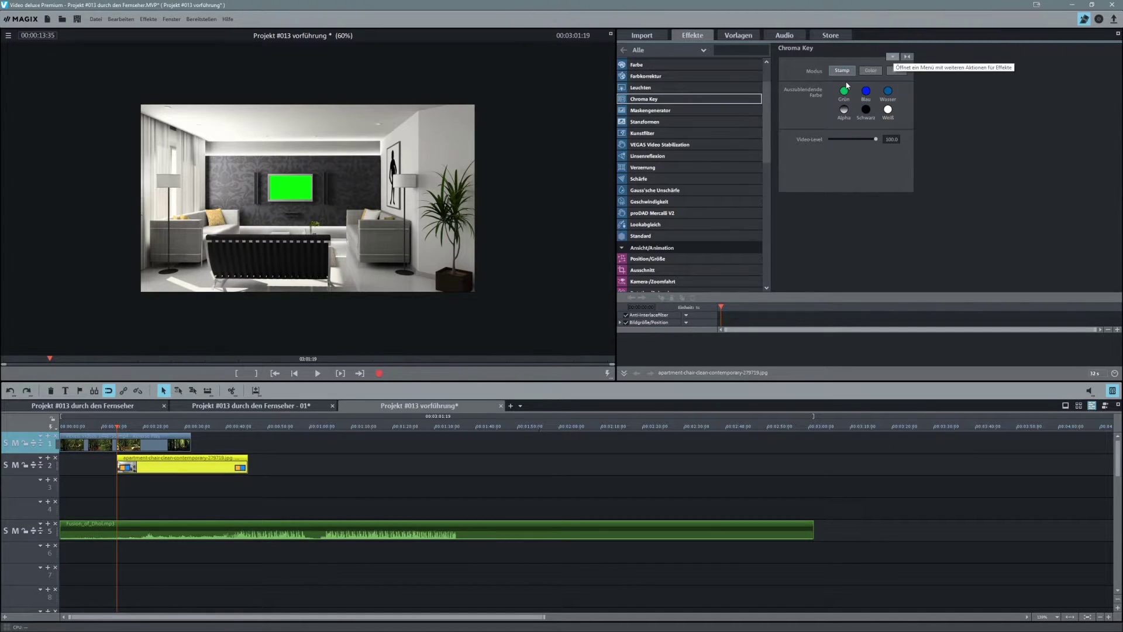
- Key out the green TV screen using Chroma Key in Color mode, sampling the green area in the preview
click(871, 70)
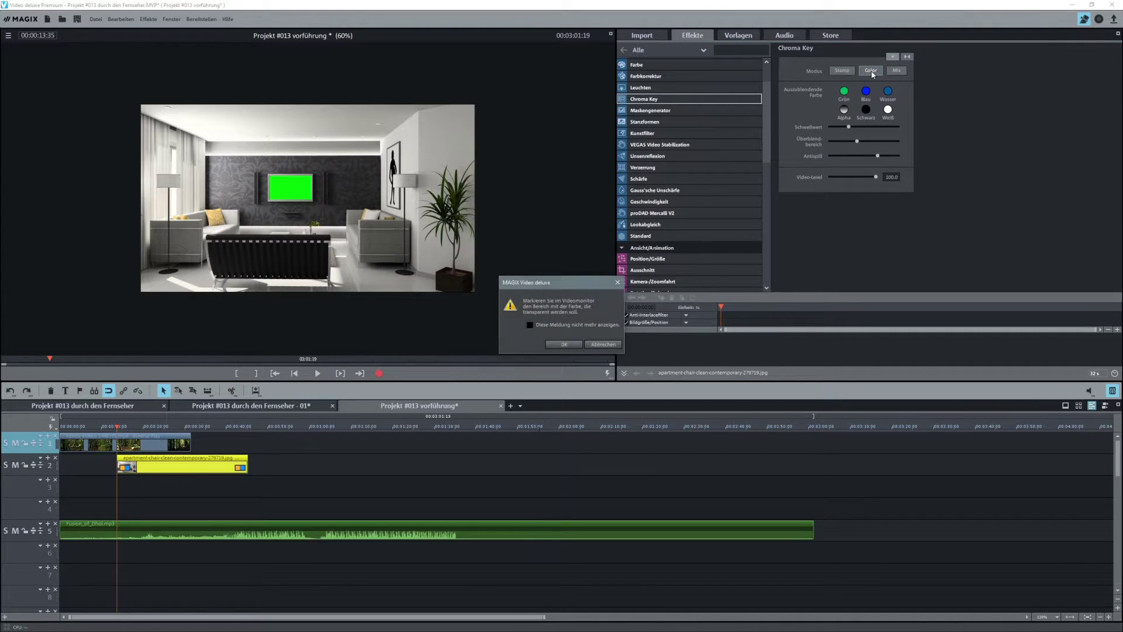
click(557, 345)
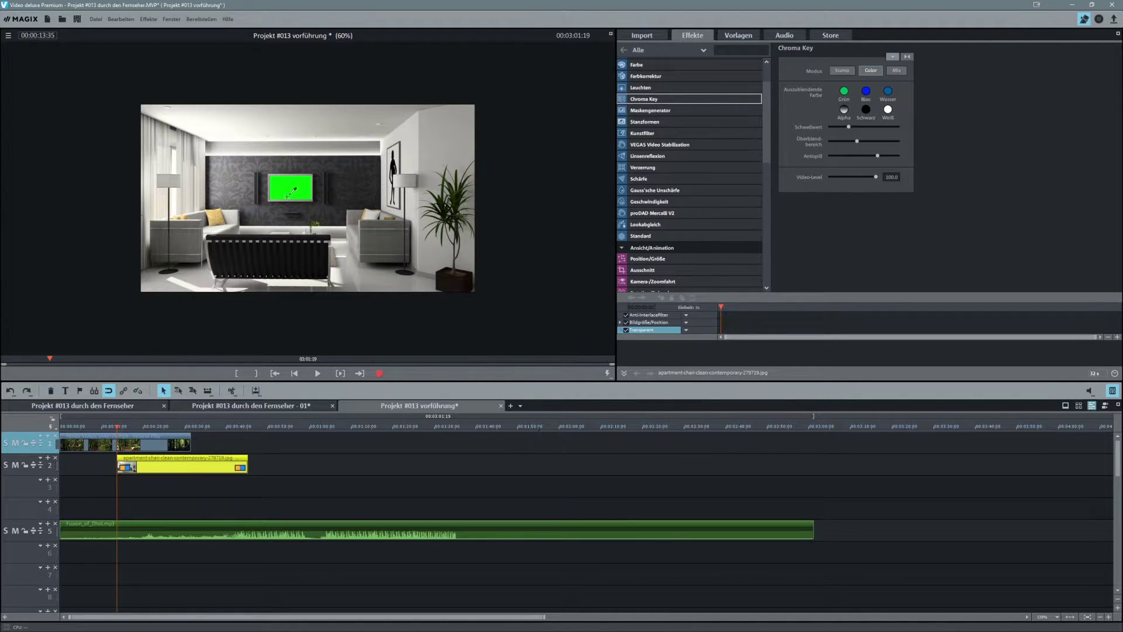
drag(276, 178, 309, 198)
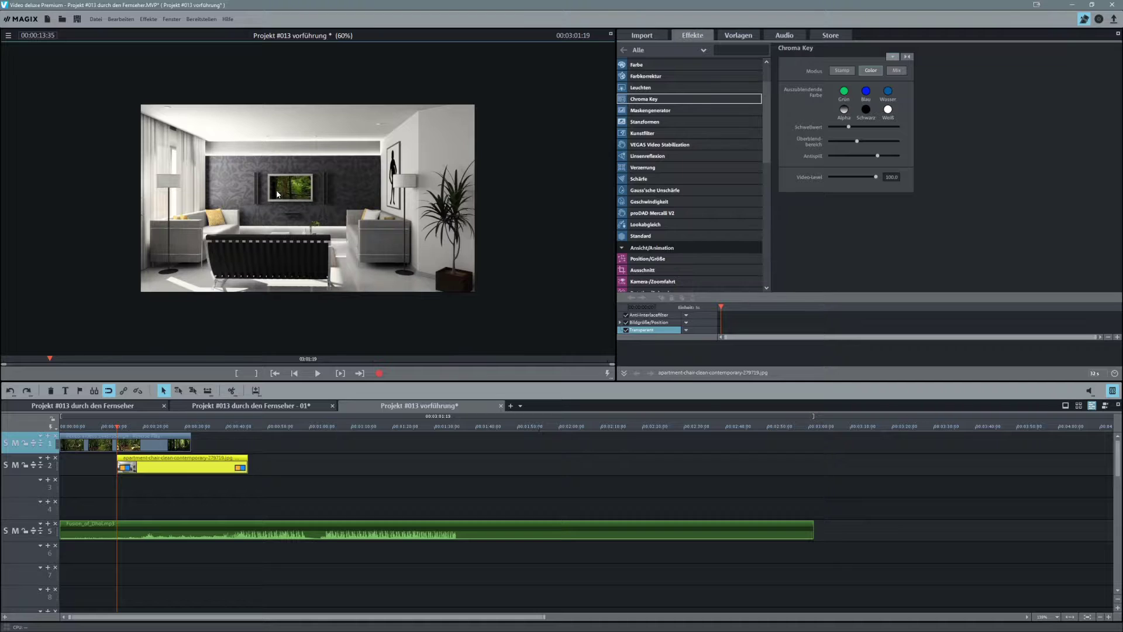
- Move the Fusion_of_Dhol.mp3 audio clip up to track 4 and mute that track
click(17, 531)
drag(189, 531, 179, 511)
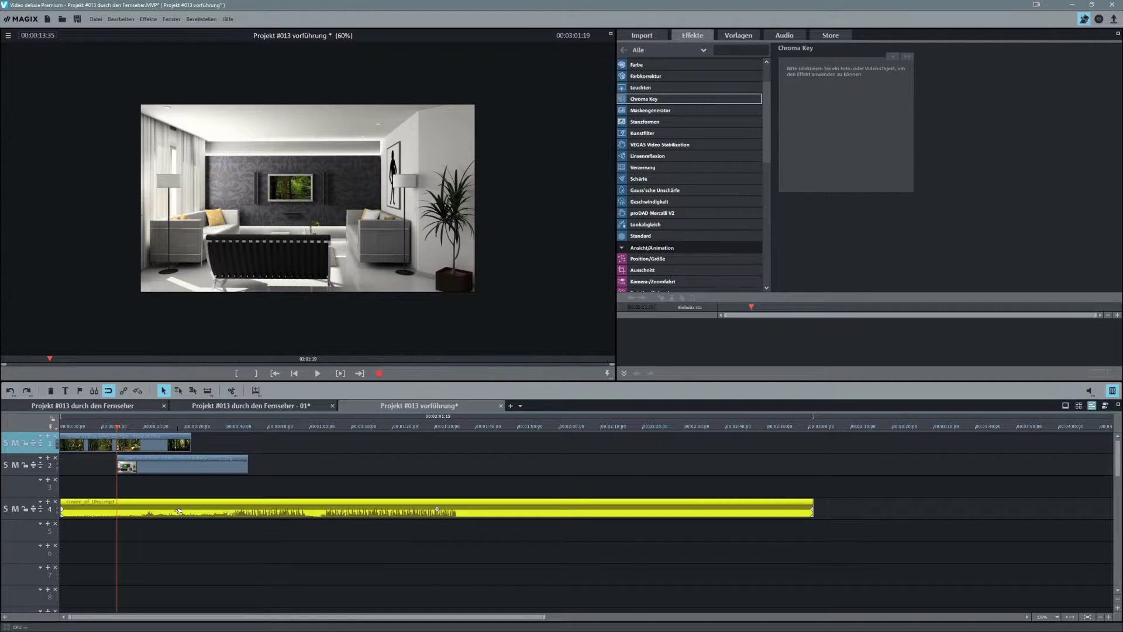
click(15, 508)
- Enlarge the forest video on track 1 to about 111 % with Position/Größe, positioned to fill the whole frame
double_click(82, 426)
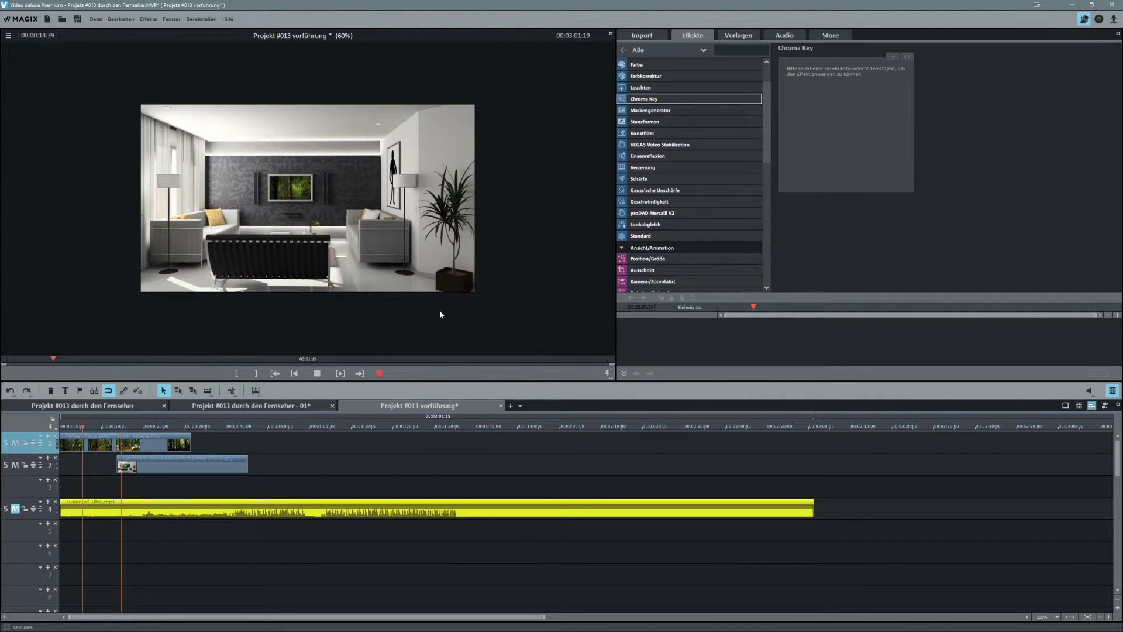
click(284, 199)
click(648, 259)
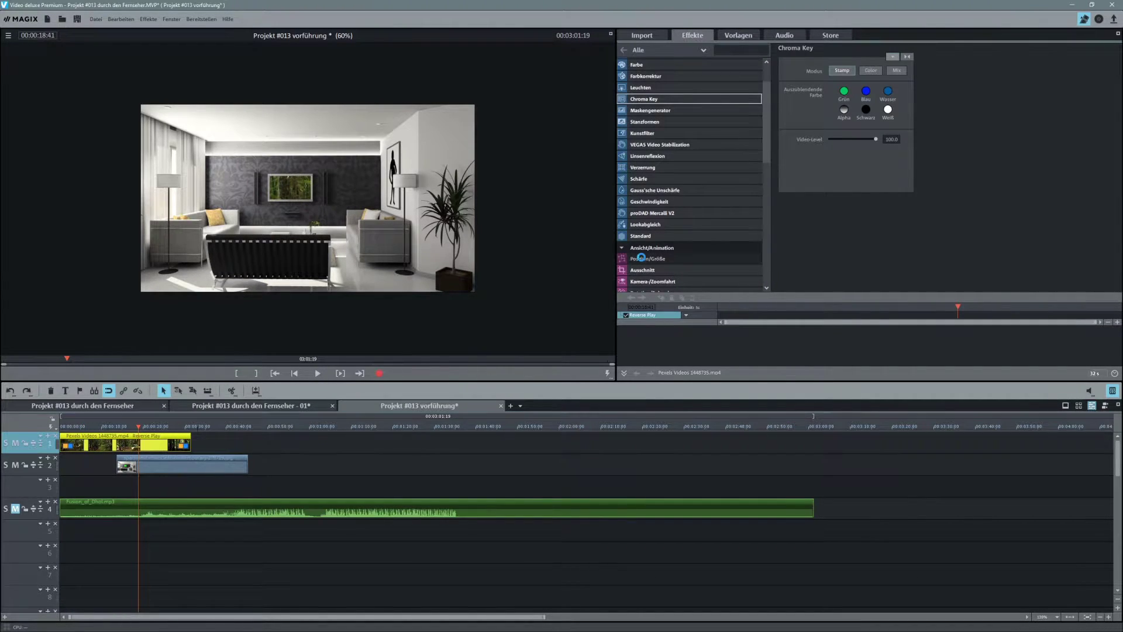
click(99, 429)
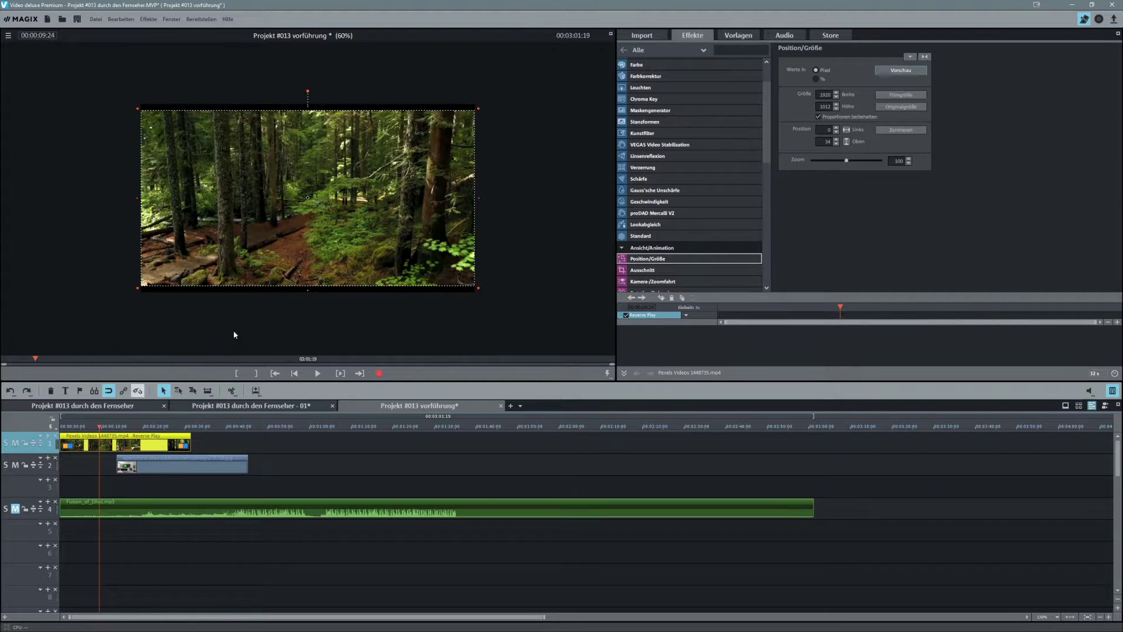
drag(478, 109, 515, 86)
drag(432, 141, 416, 152)
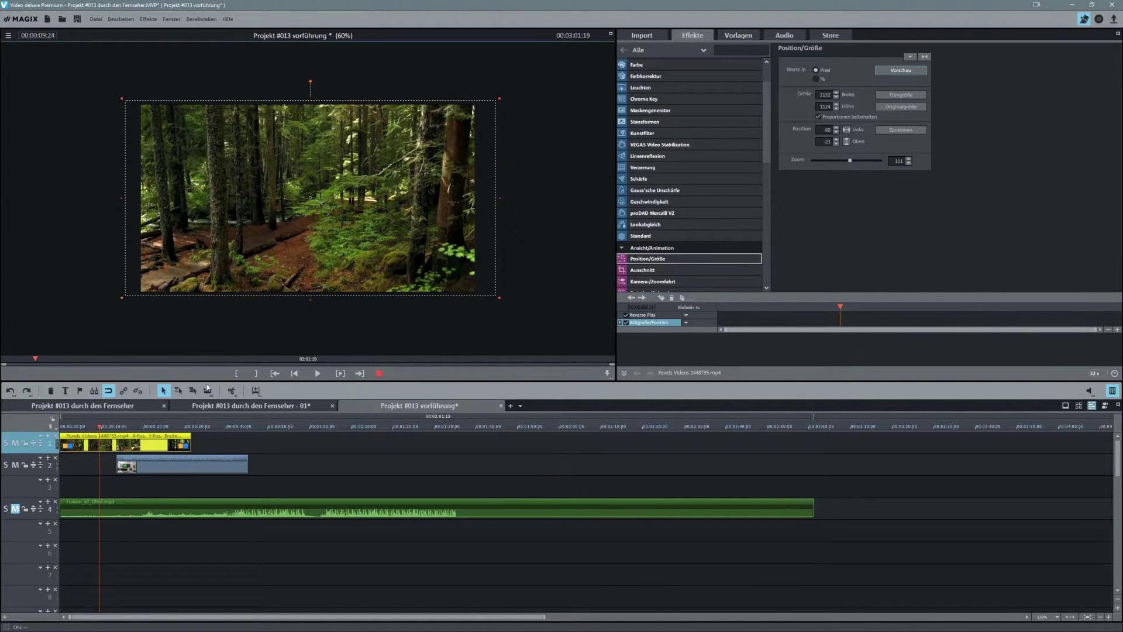
- Set a Bildgröße/Position keyframe for the living-room image at 00:00:18:13 using the Kamera-/Zoomfahrt effect
drag(99, 427, 117, 425)
scroll(117, 425, up, 4)
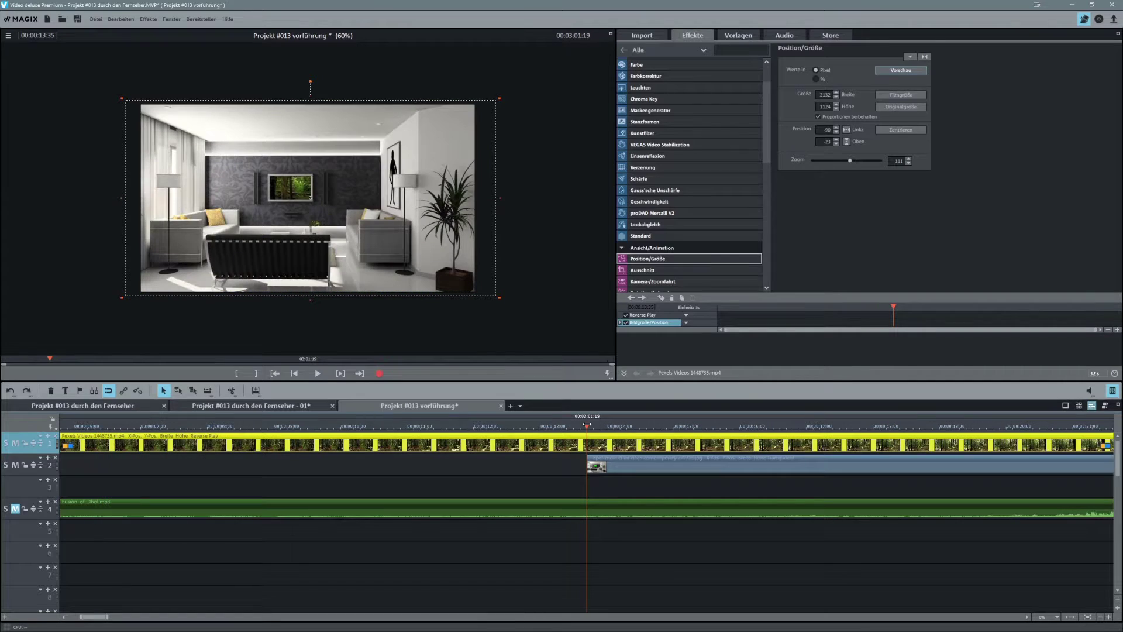
mouse_move(610, 430)
mouse_down()
mouse_move(651, 427)
mouse_move(588, 429)
mouse_move(916, 428)
mouse_move(889, 428)
mouse_up()
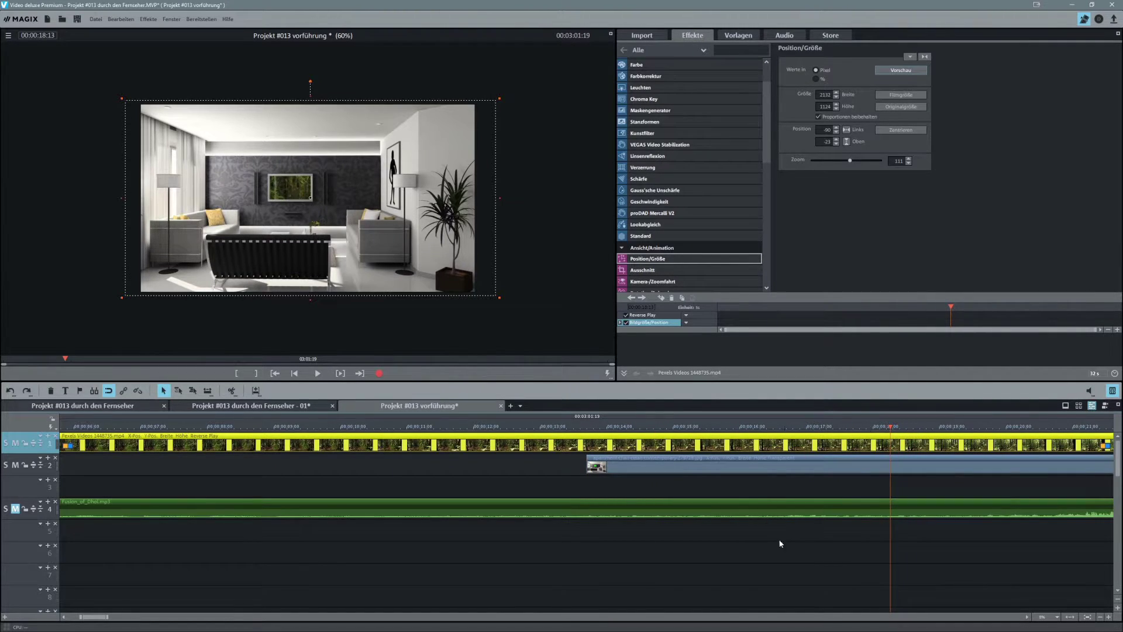
click(746, 466)
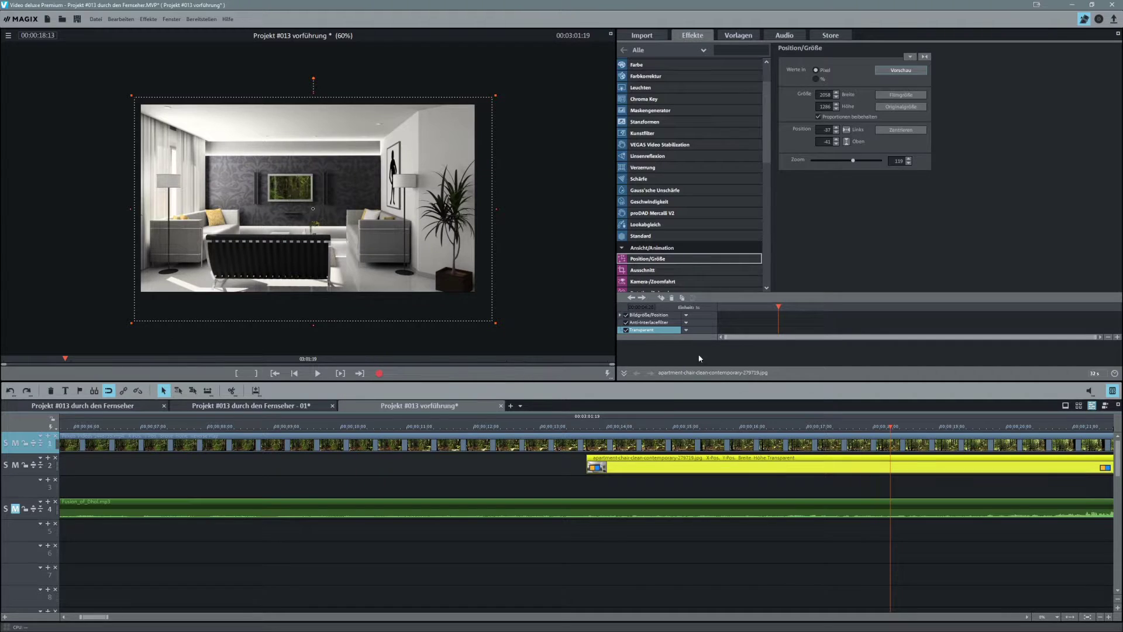
scroll(673, 255, down, 2)
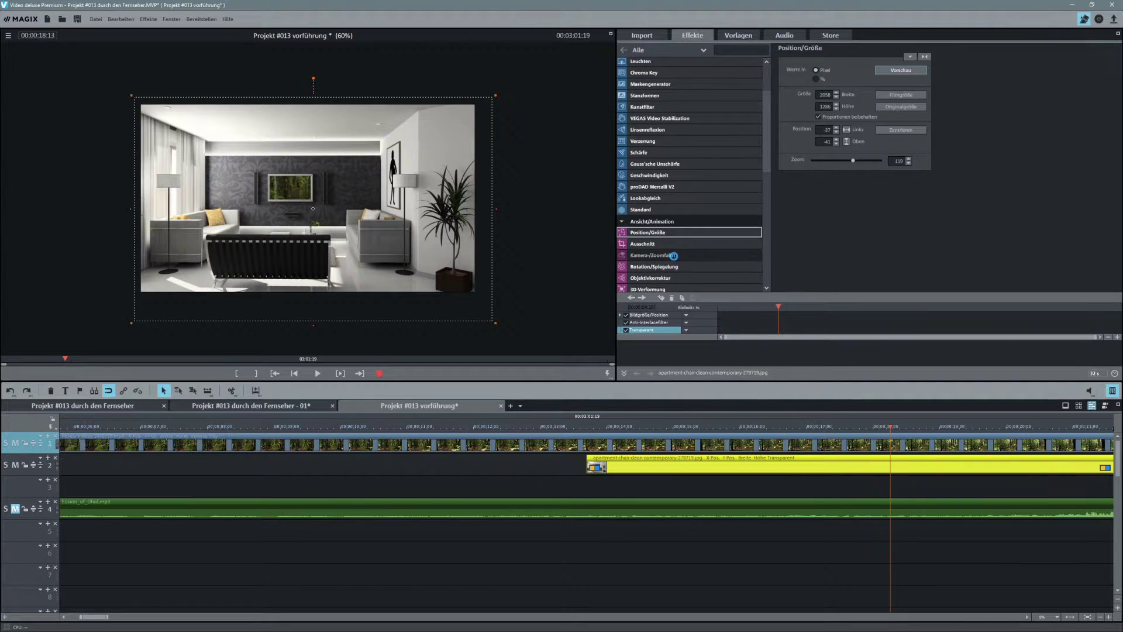
click(673, 255)
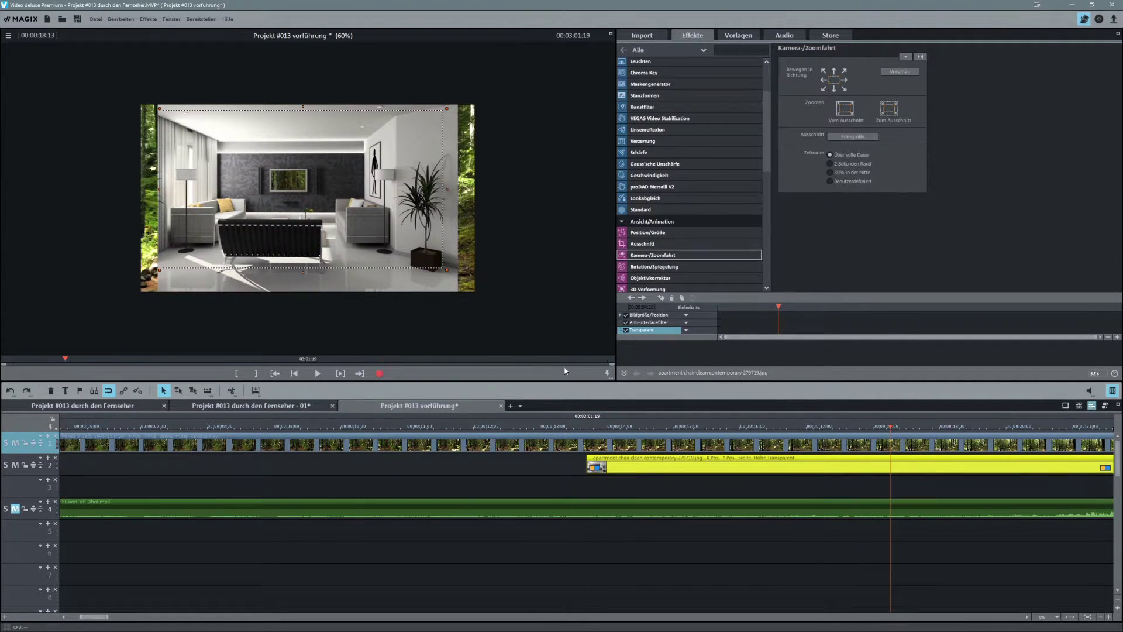
click(644, 316)
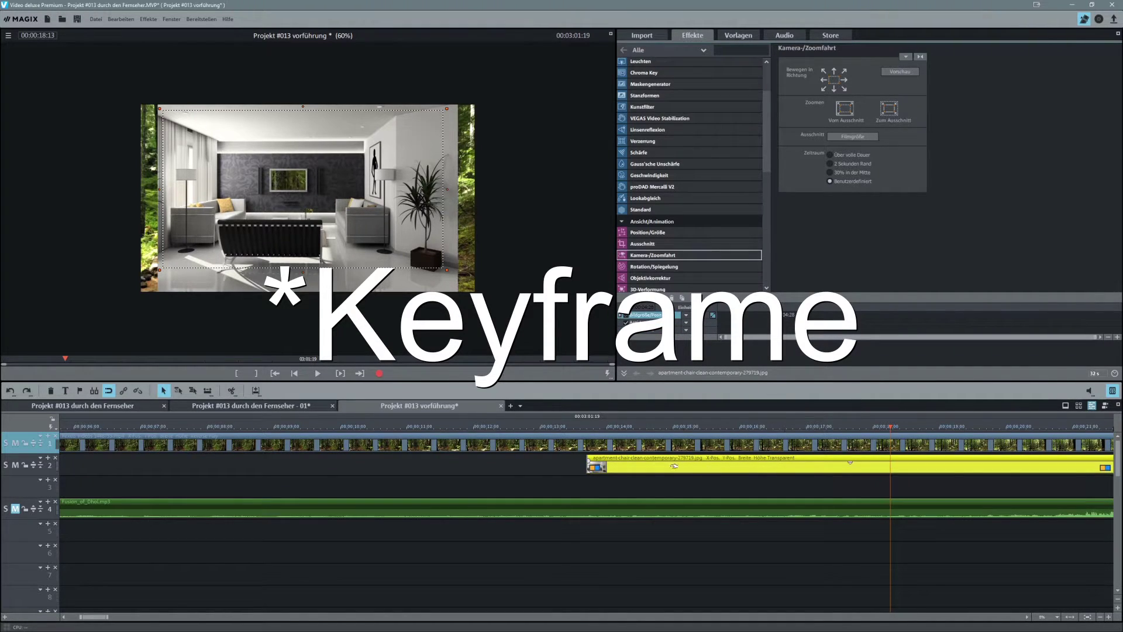
- Set the starting camera keyframe at the living-room image's first frame, with the zoom frame fitted tightly around the TV
click(584, 427)
key(Right)
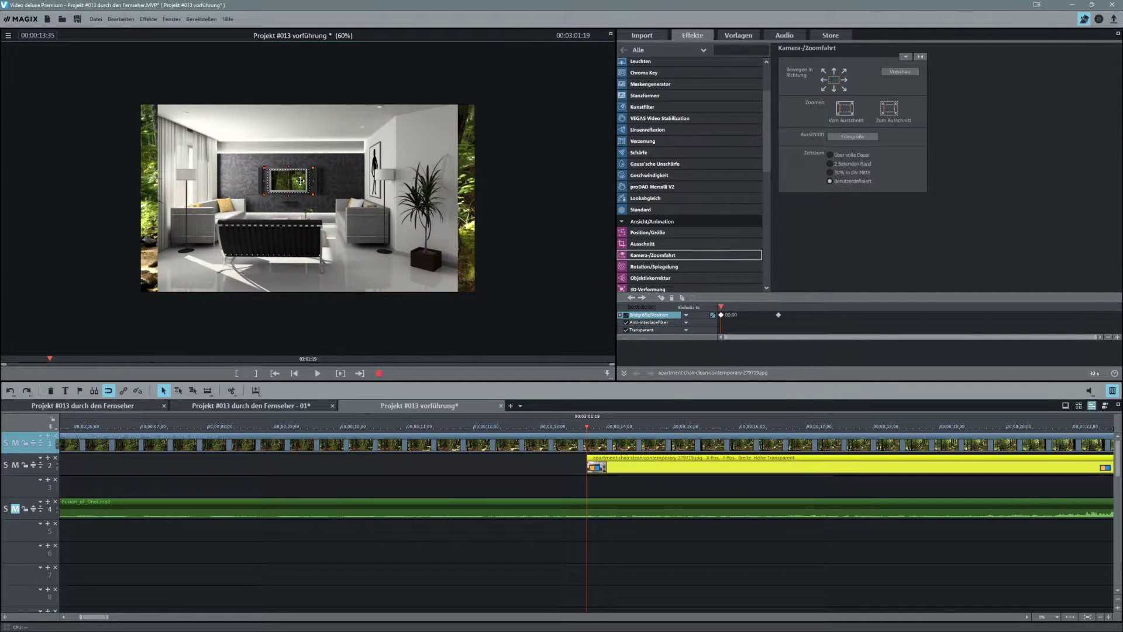
scroll(233, 154, up, 16)
scroll(233, 154, up, 3)
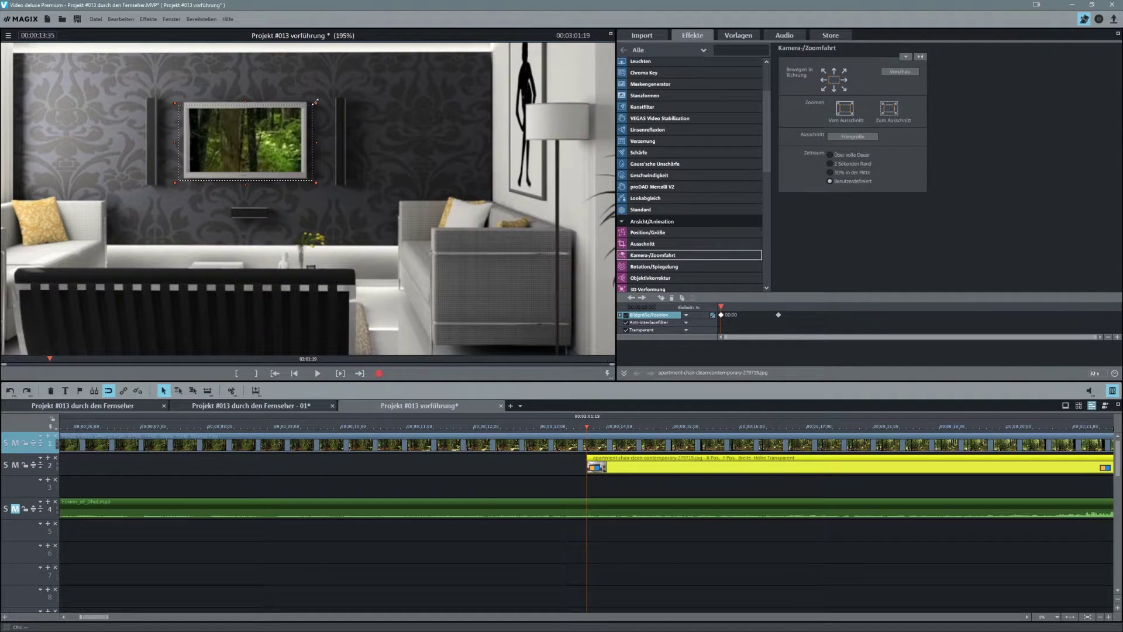
scroll(307, 201, down, 2)
- Play back the transition from the forest video to the living room to check the camera zoom out of the TV
key(space)
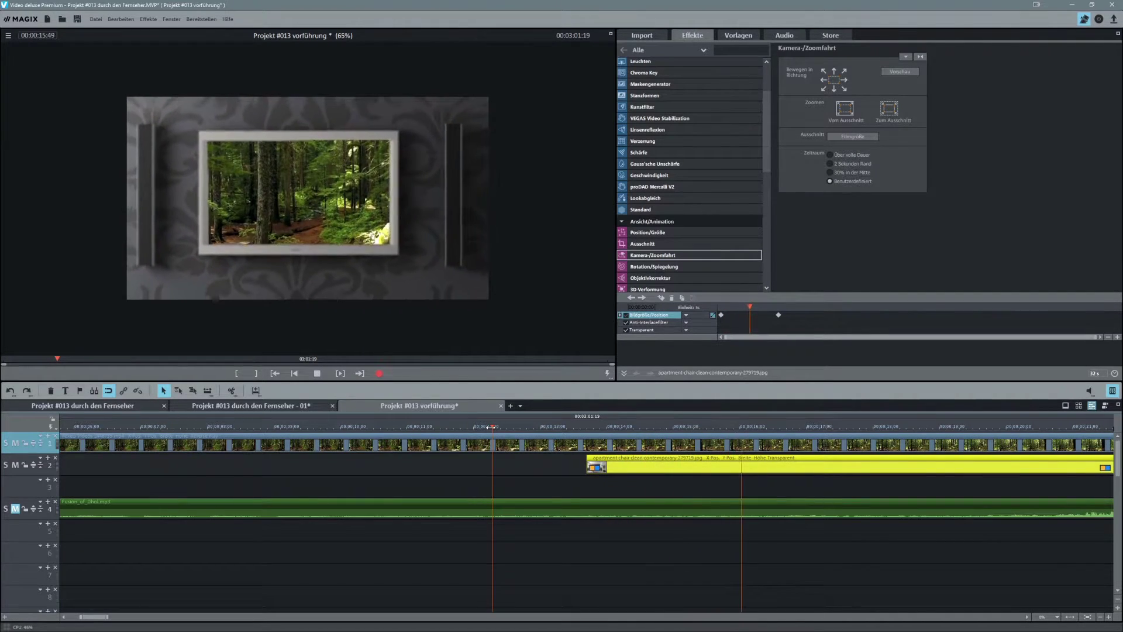
key(space)
click(564, 426)
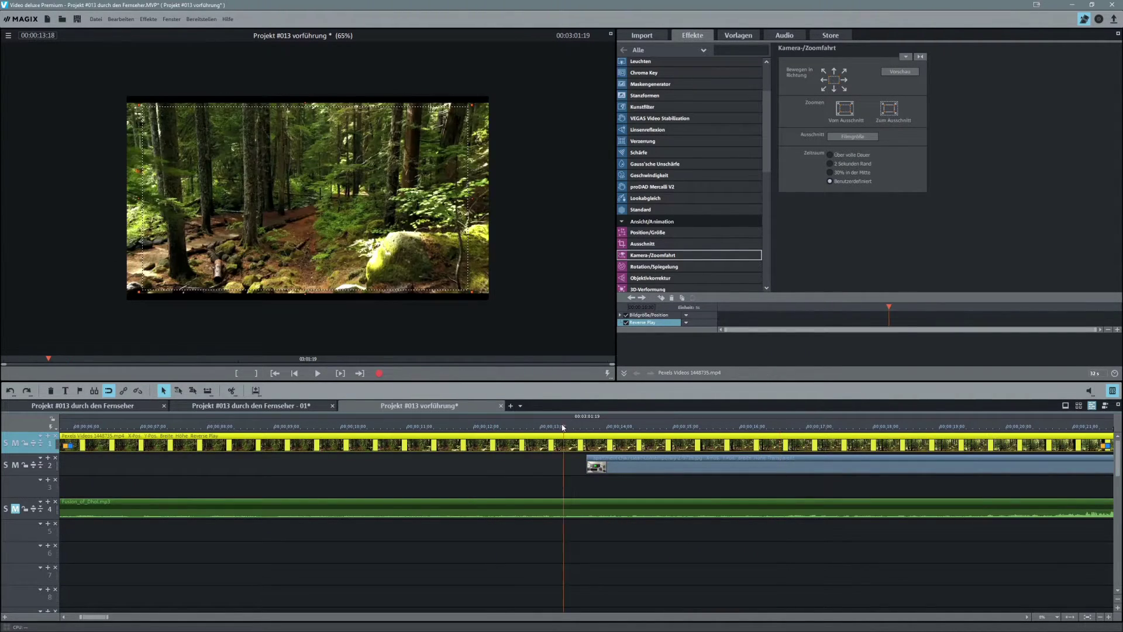
key(space)
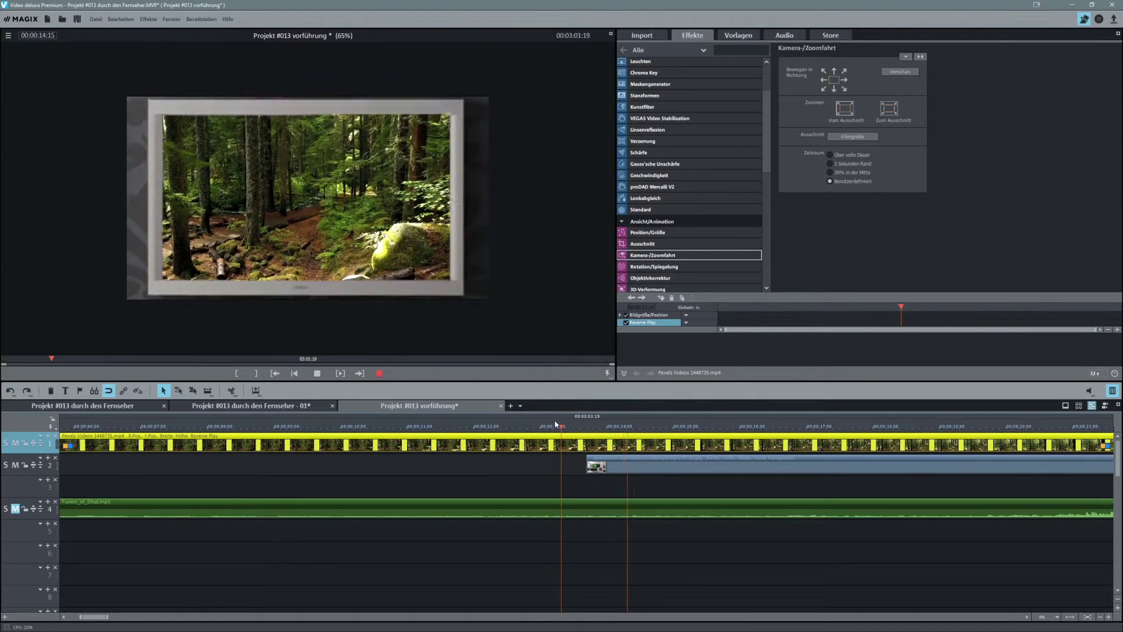
key(space)
- Shrink and reposition the living-room image's starting camera frame at 00:00:13:35 so it sits inside the TV's border
drag(568, 427, 588, 430)
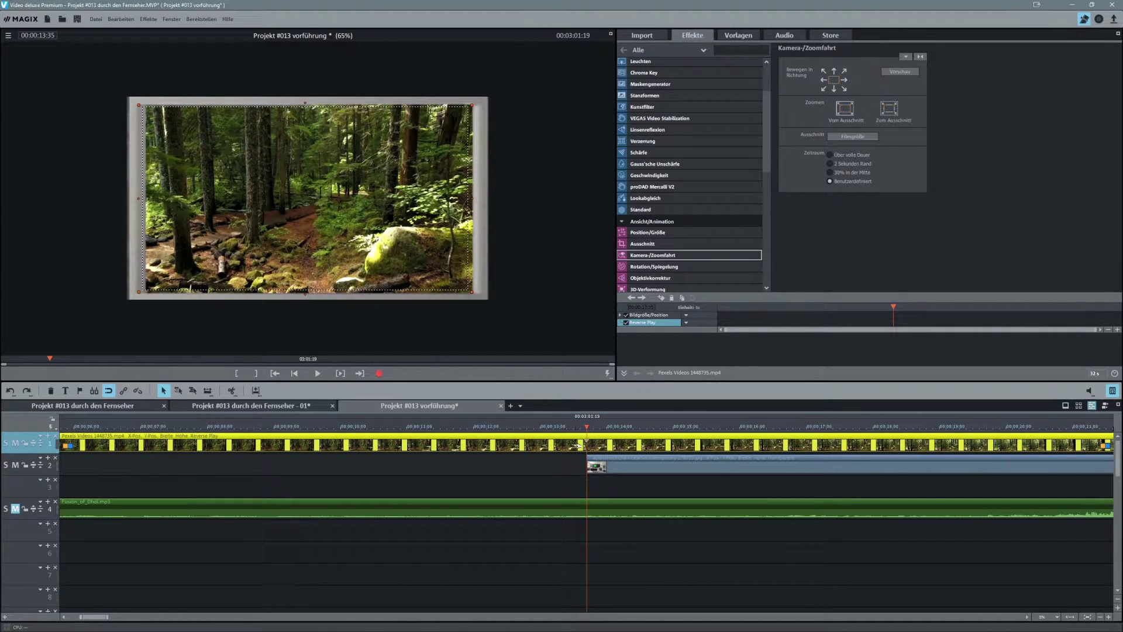
click(613, 467)
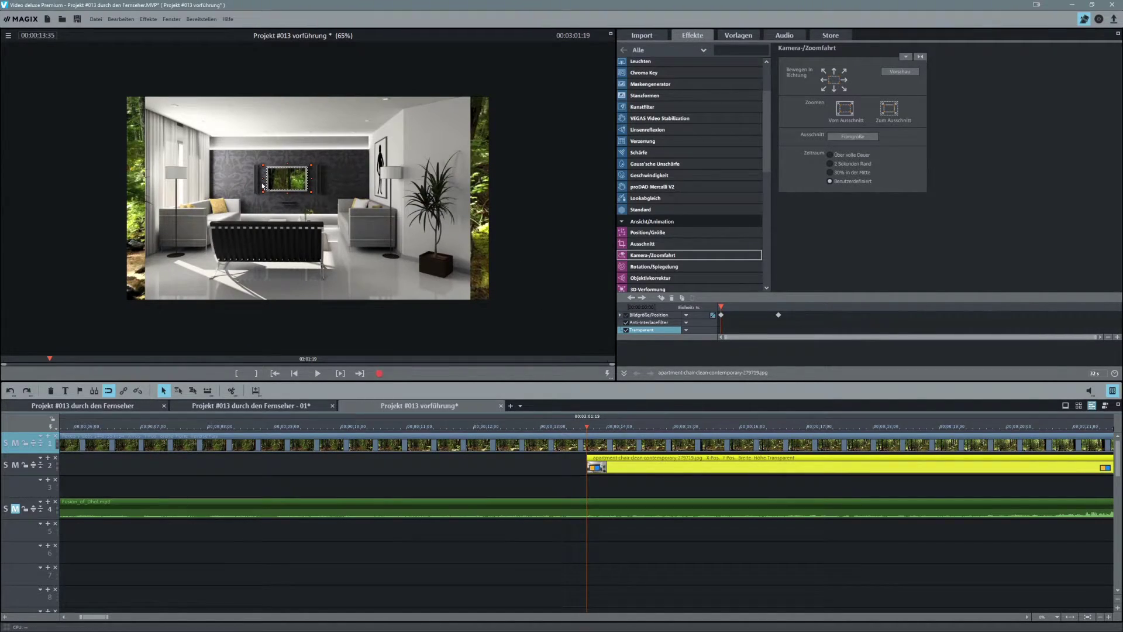
scroll(262, 186, up, 10)
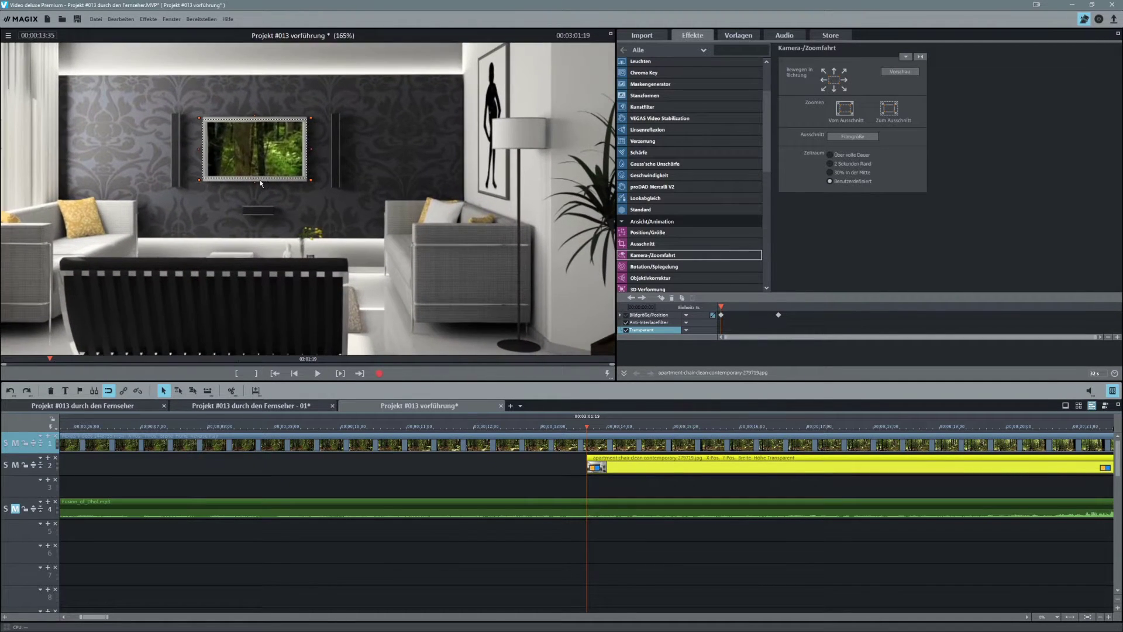
scroll(261, 183, up, 4)
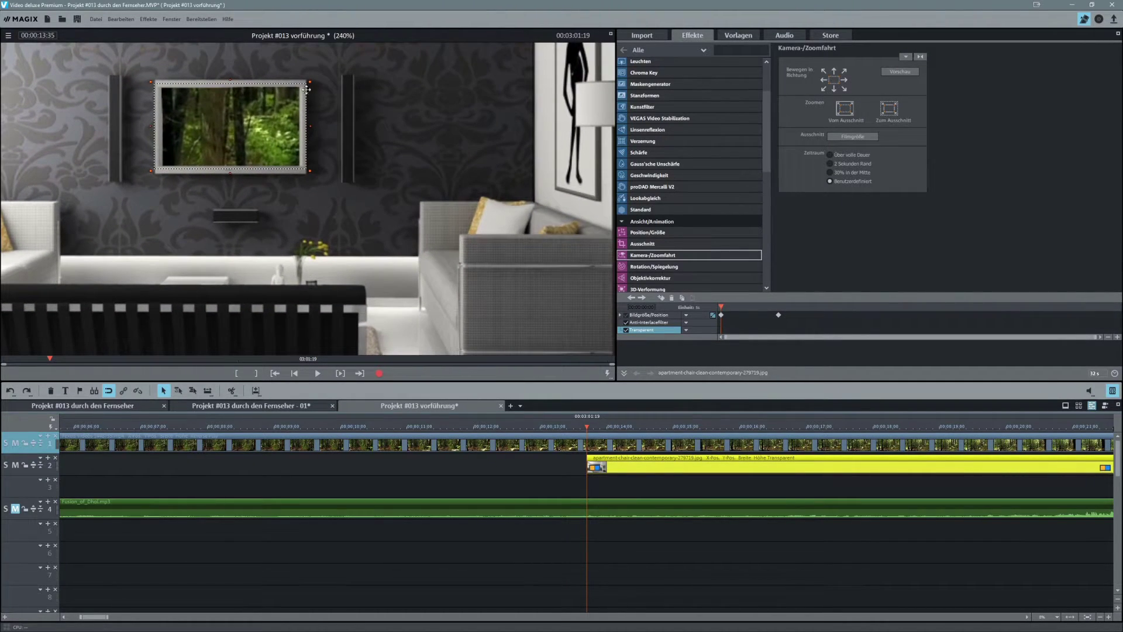
drag(310, 82, 292, 92)
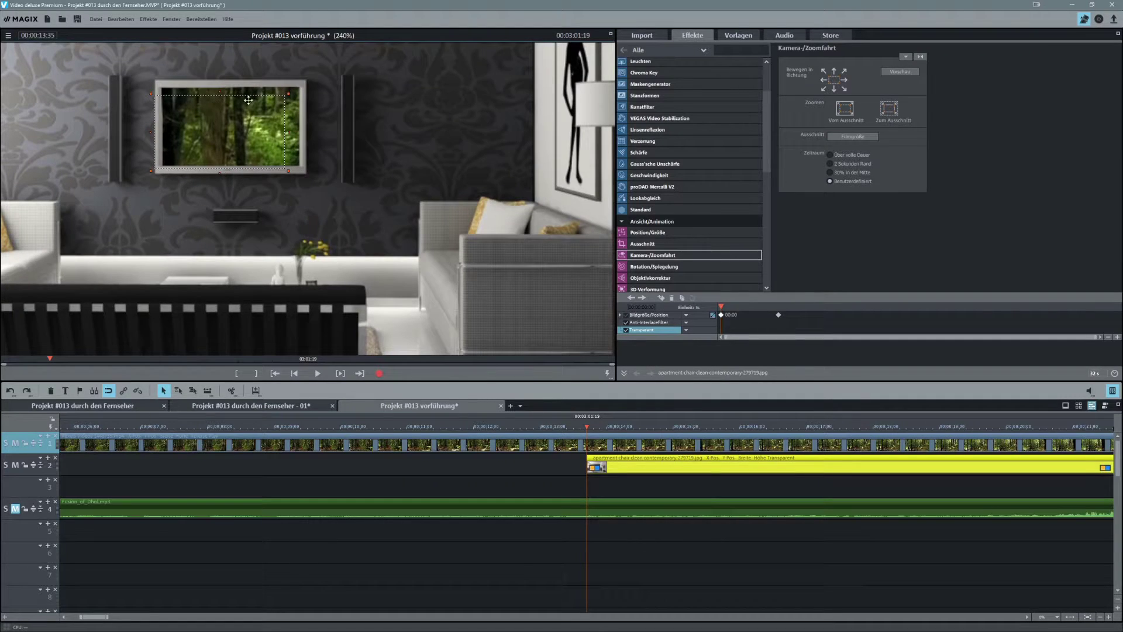
drag(211, 117, 220, 113)
scroll(319, 234, down, 10)
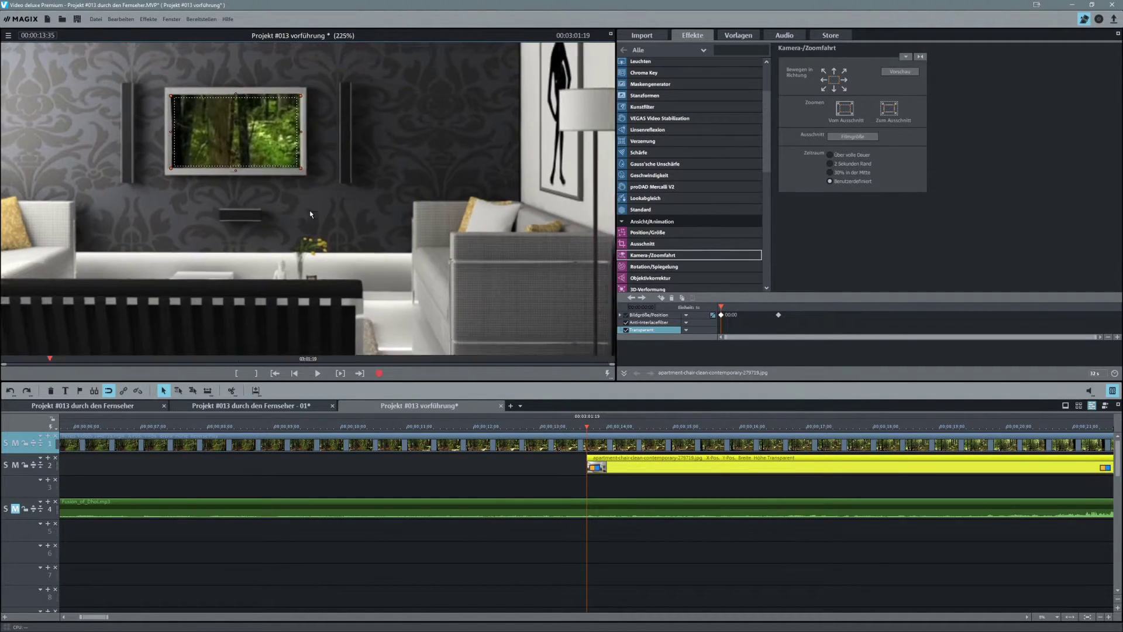
scroll(303, 242, down, 3)
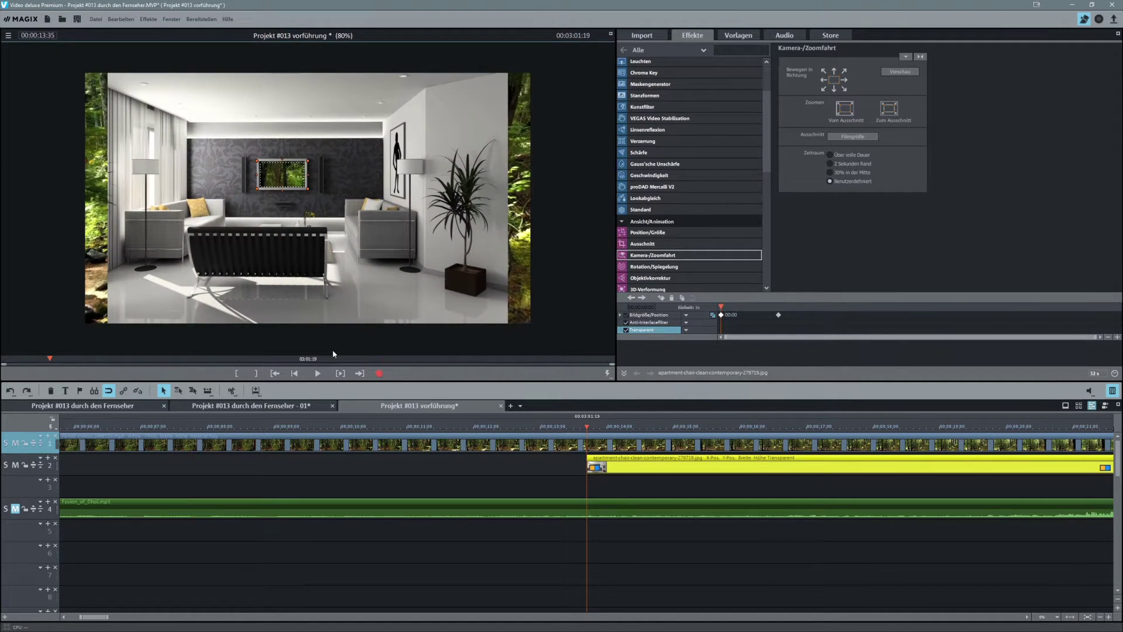
- Play back the camera zoom from just before the living-room image to check the tightened start frame
click(555, 433)
key(space)
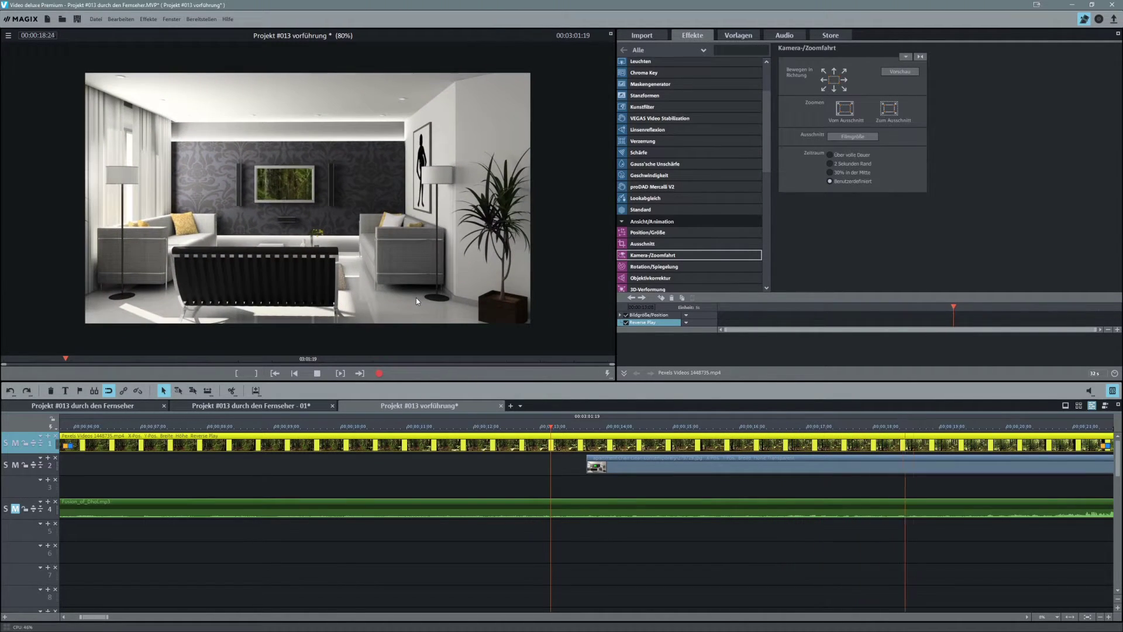
key(space)
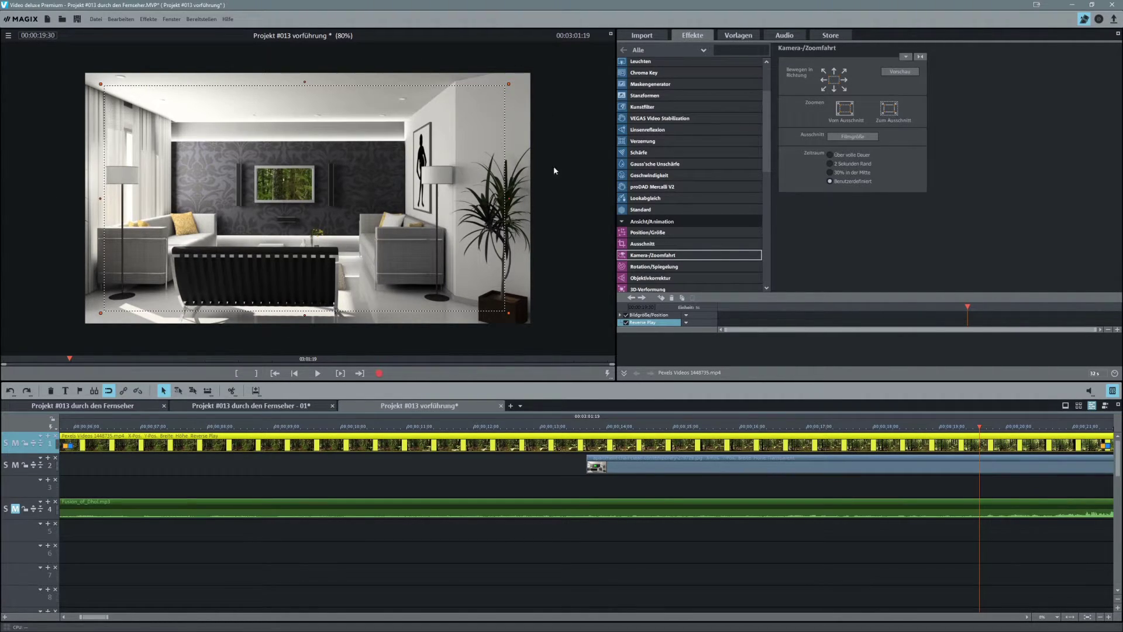
- Split the forest video at 00:00:13:35 and set a Position/Größe keyframe at the start of its second part
click(588, 429)
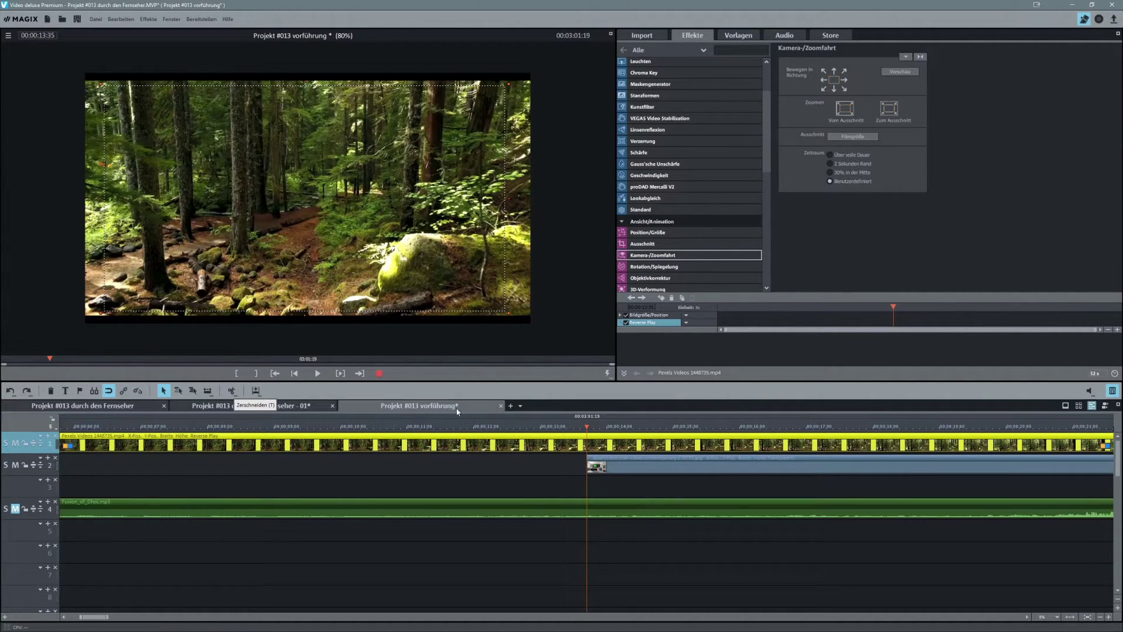
click(232, 390)
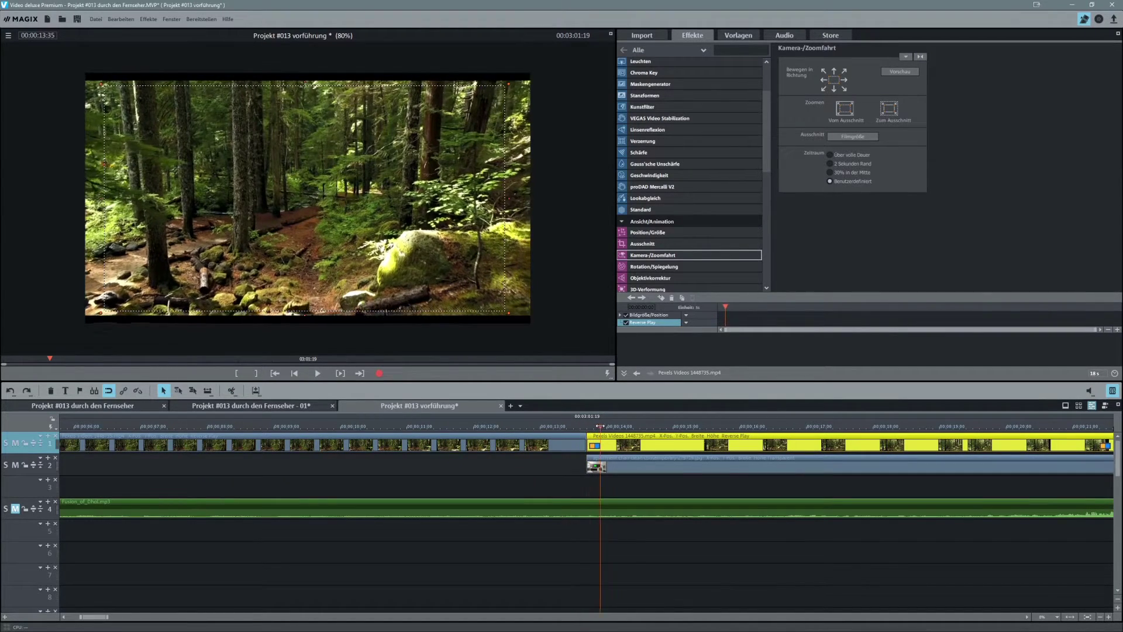
click(663, 234)
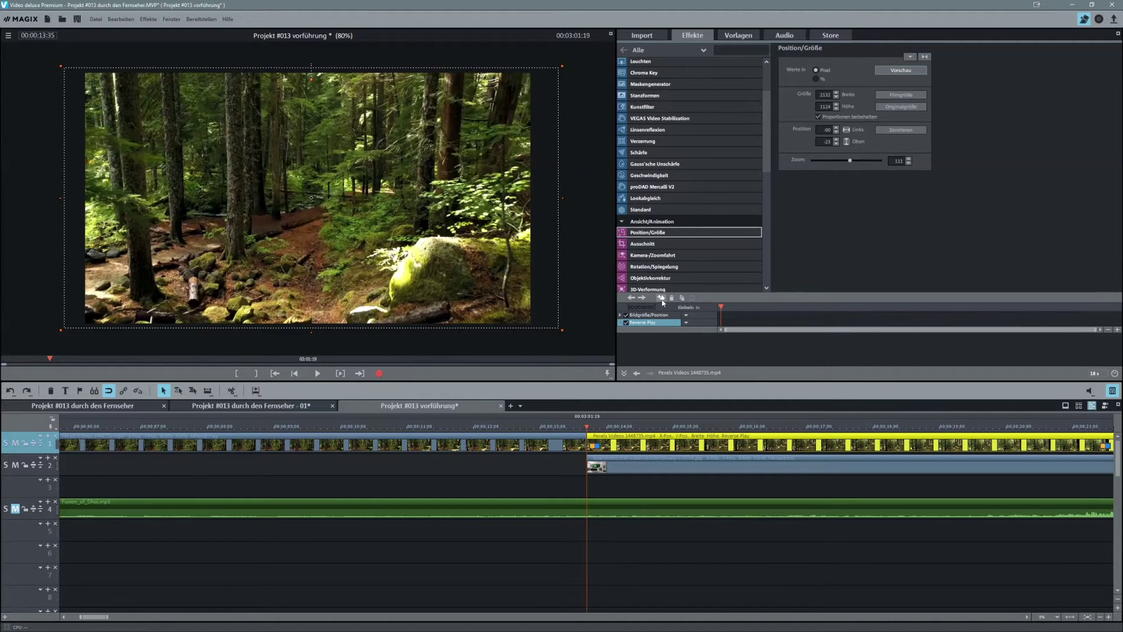
click(662, 299)
- Scale the second forest clip to about 15 % at 00:00:18:18 and position it over the living-room TV
drag(586, 426, 897, 436)
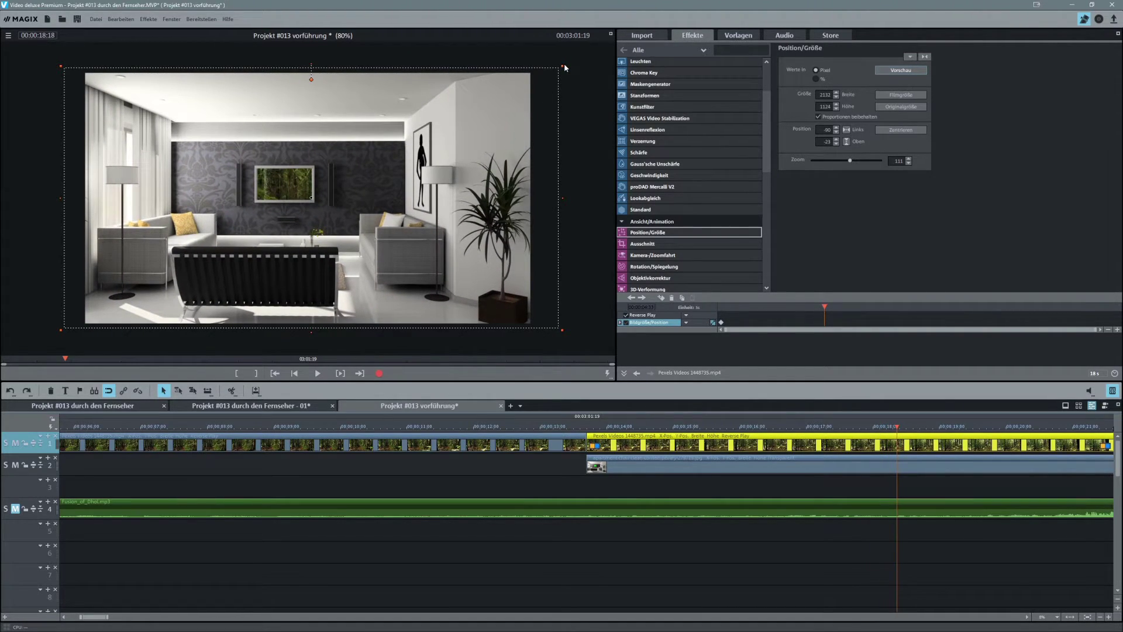
drag(561, 64, 550, 74)
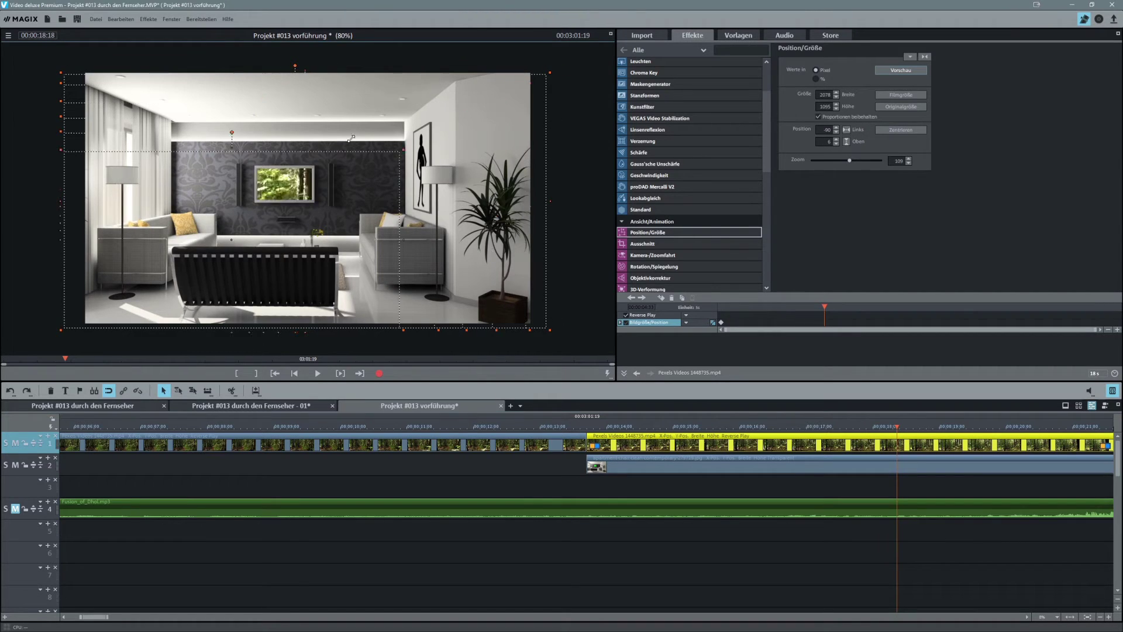
drag(120, 248, 120, 249)
drag(105, 311, 287, 184)
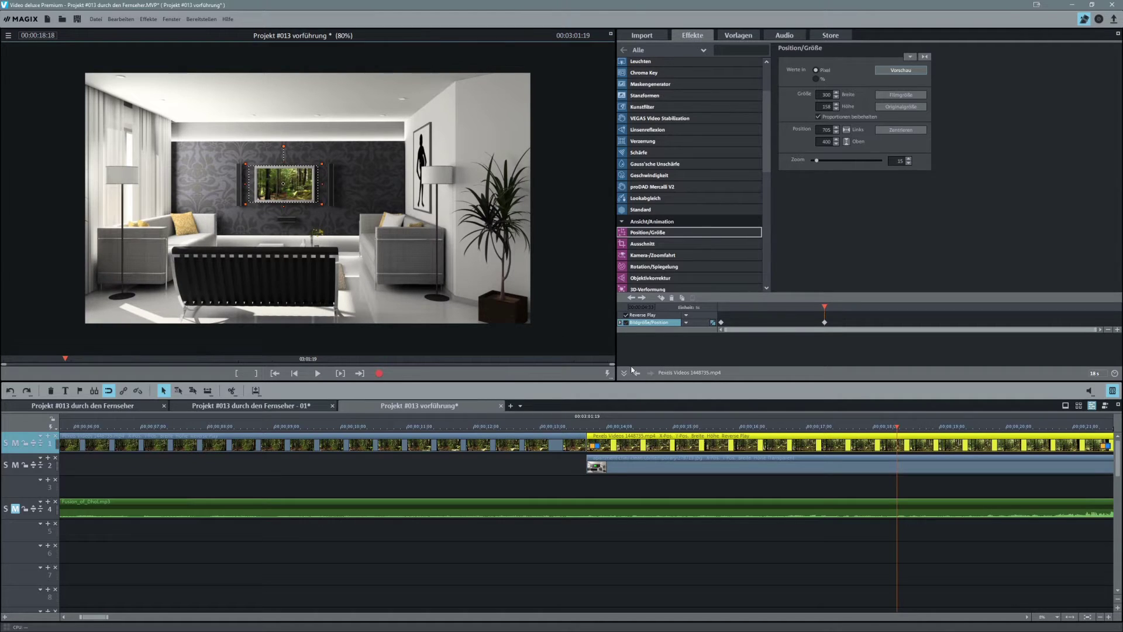
- Play back the transition to check the forest video shrinking along with the TV
click(525, 427)
key(space)
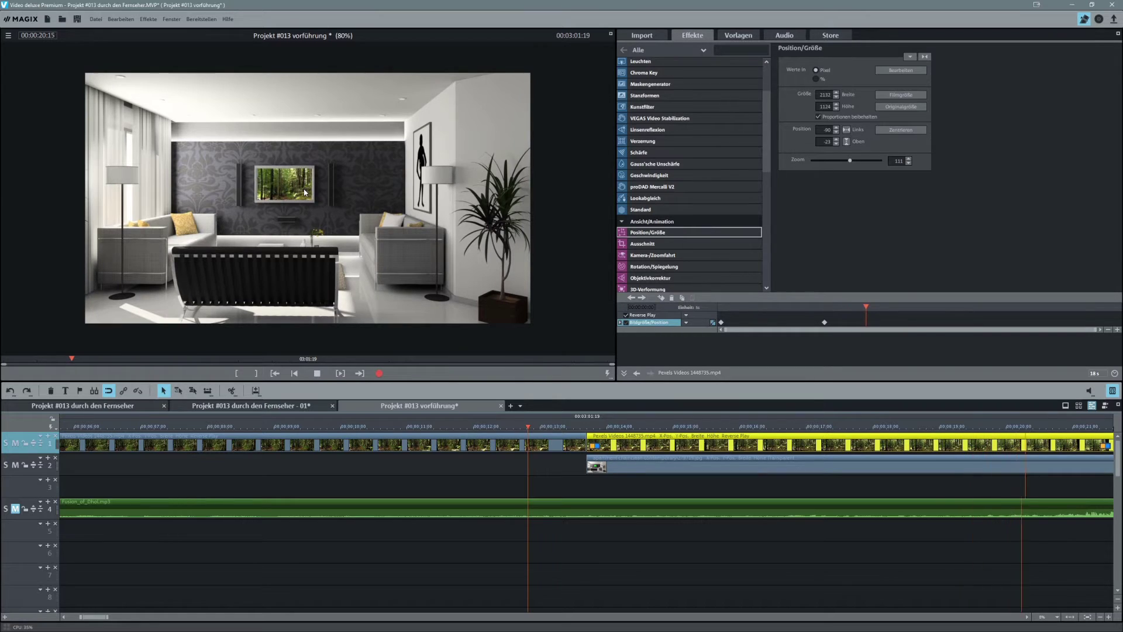
key(space)
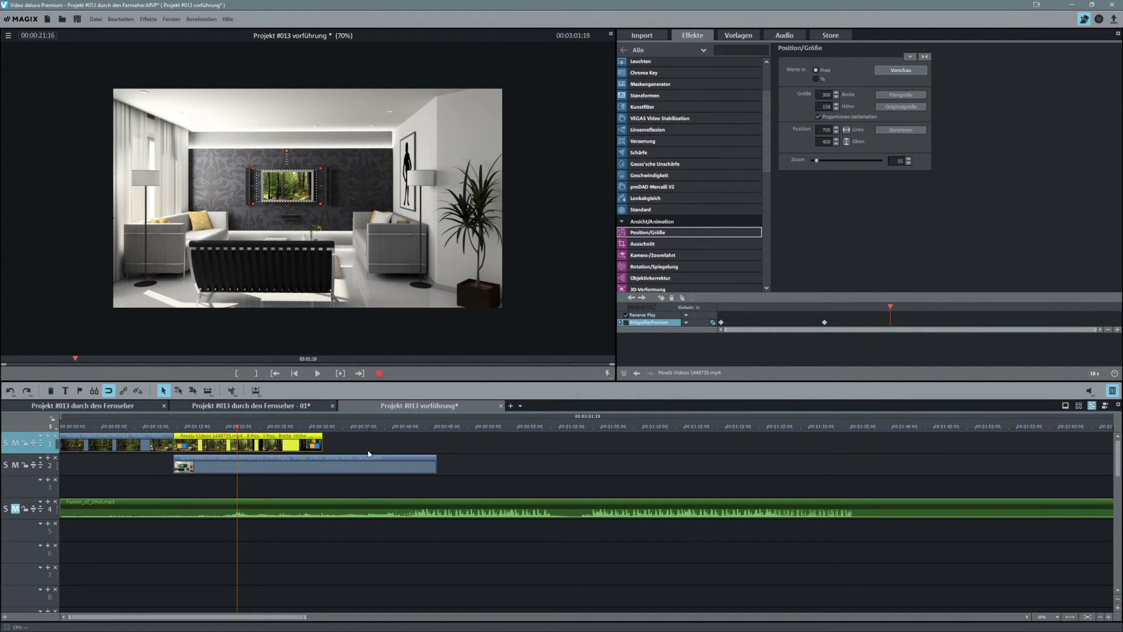
- Remove the music before 00:00:36:19 and move the remaining part to track 3, starting ahead of the living-room image
mouse_move(369, 427)
mouse_down()
mouse_move(391, 427)
mouse_move(353, 427)
mouse_move(371, 427)
mouse_up()
key(Delete)
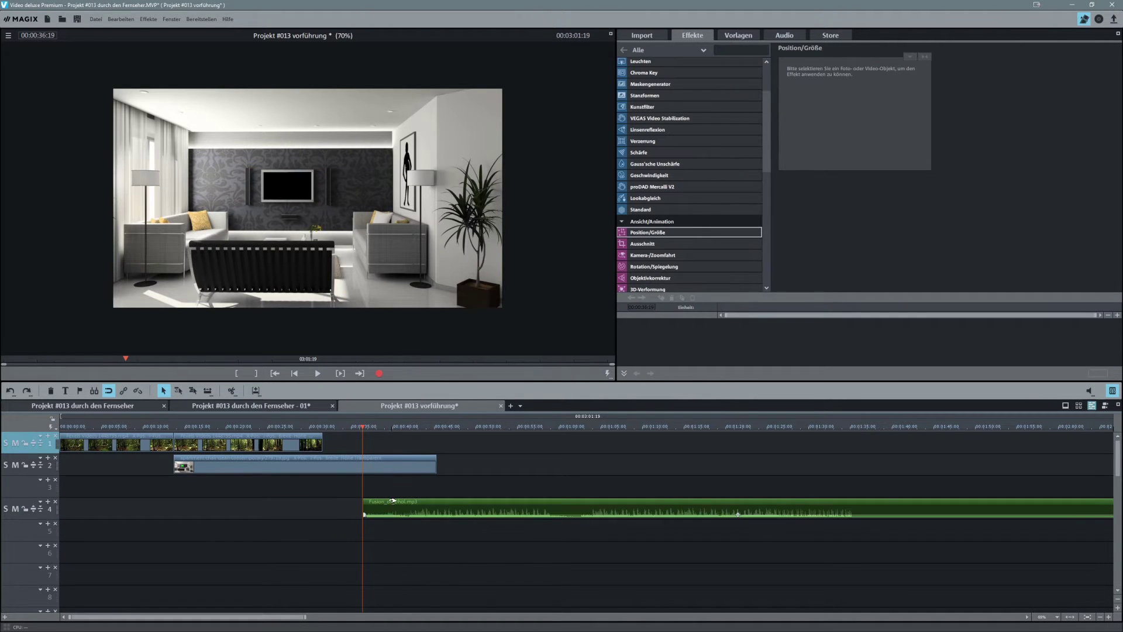
drag(393, 501, 139, 477)
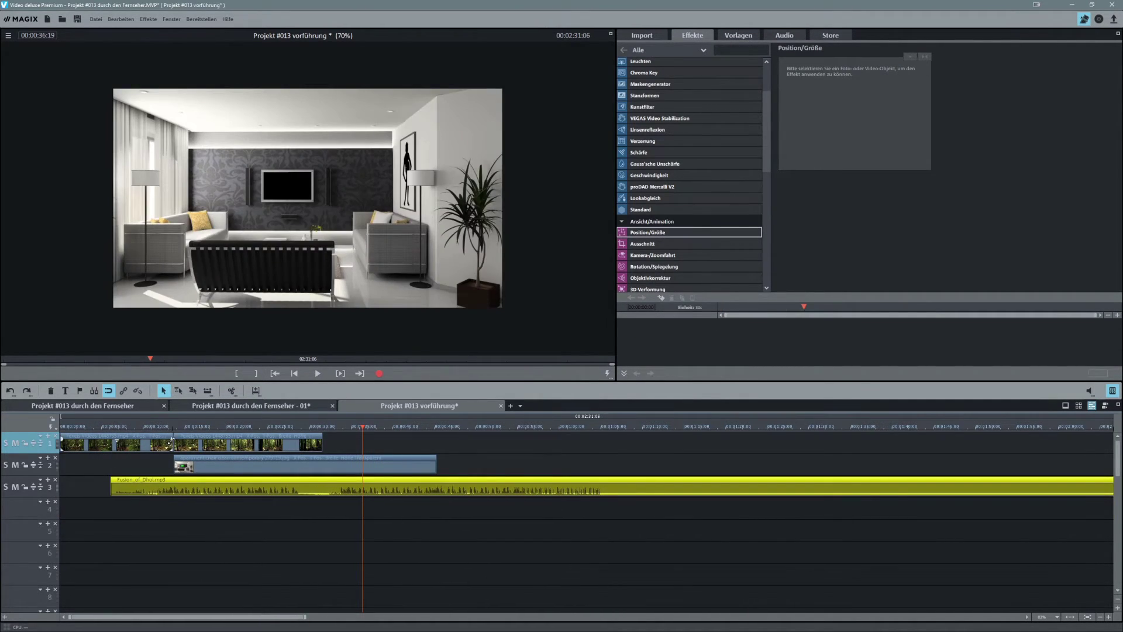
- Adjust the music's timing to the transition by playback and extend its beginning to the start of the project
drag(174, 431, 166, 427)
key(space)
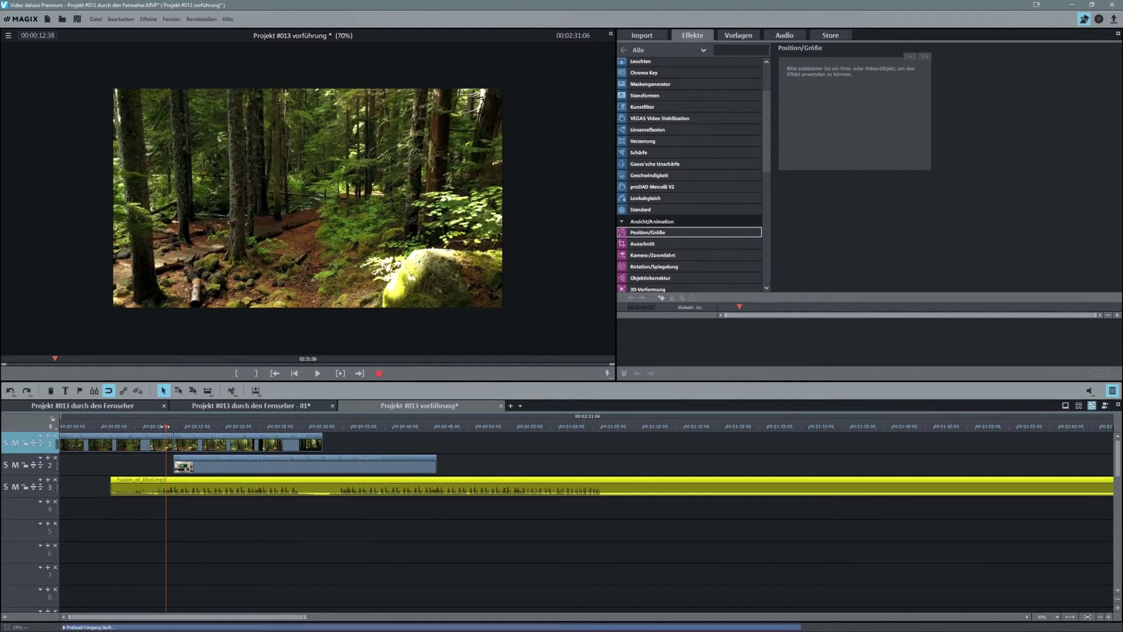
key(space)
drag(194, 484, 225, 483)
click(164, 425)
key(space)
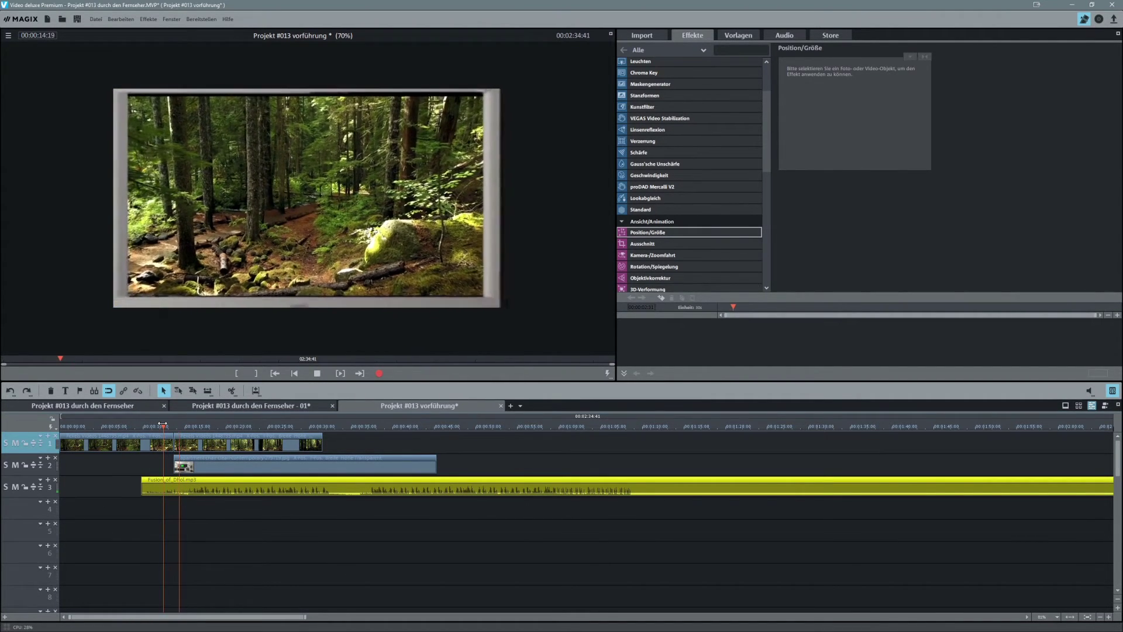
key(space)
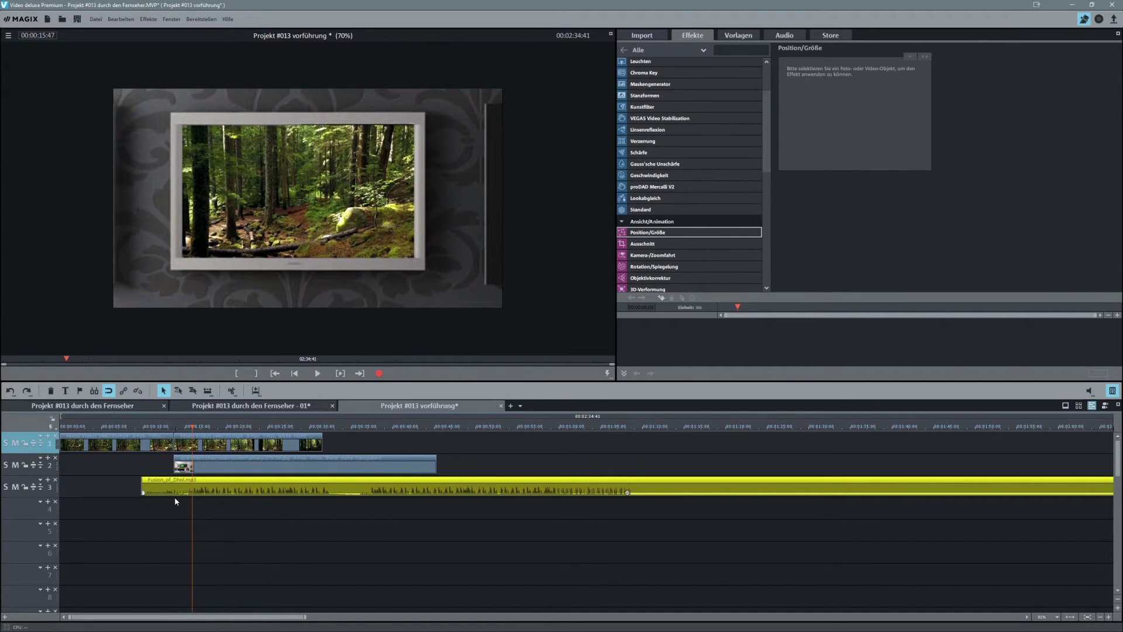
drag(172, 479, 58, 493)
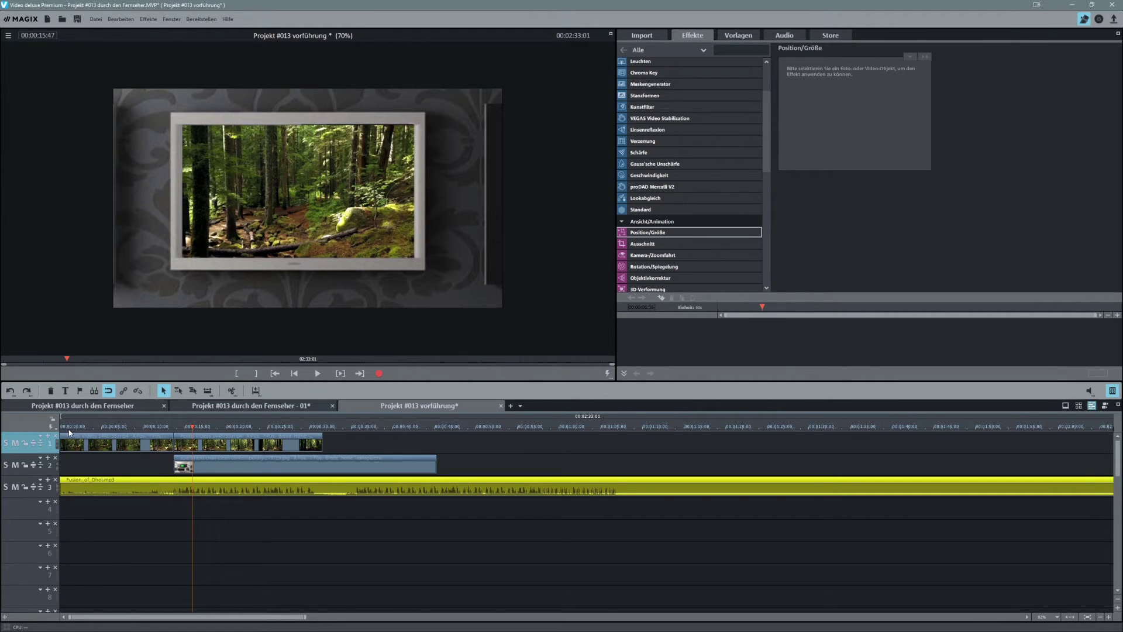
- Play back the project from the beginning to review the finished transition with the music
drag(69, 433, 55, 429)
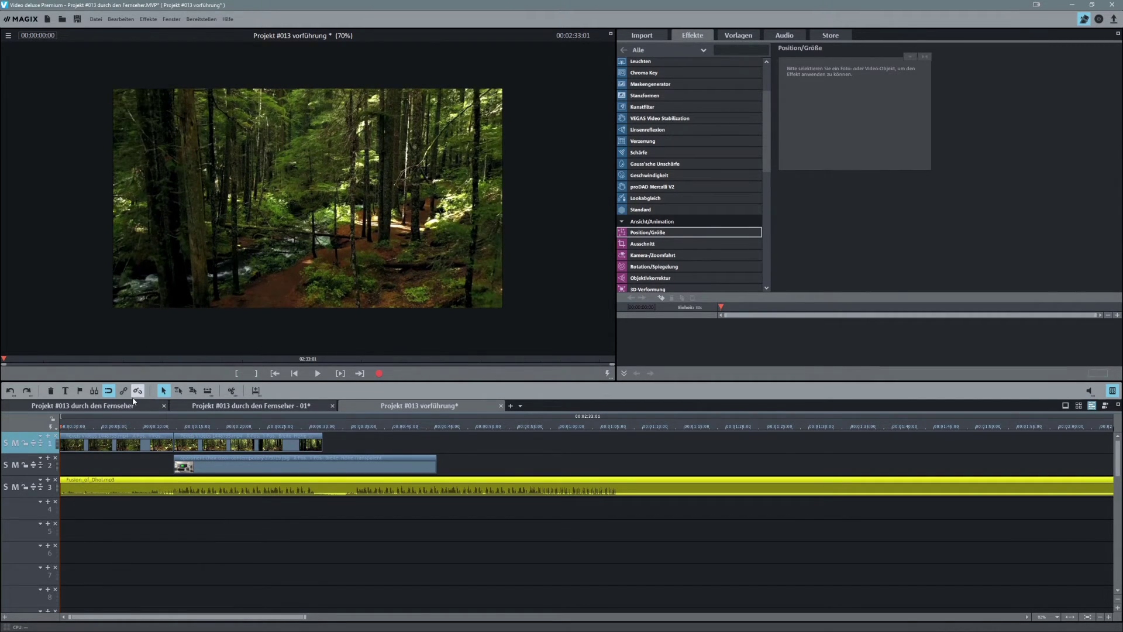
key(space)
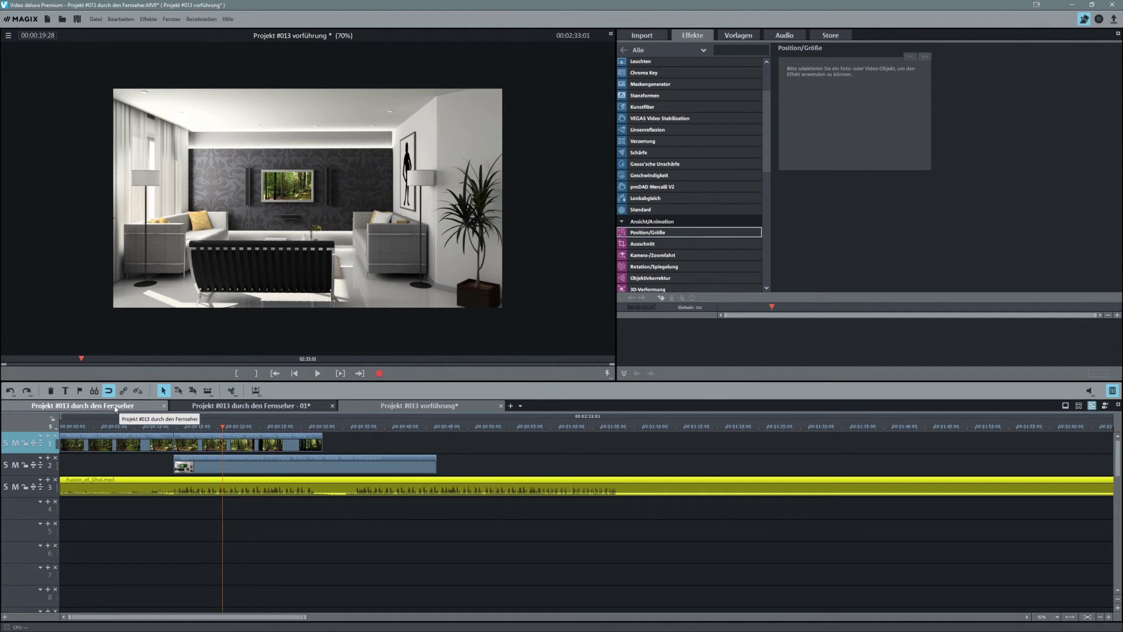
click(313, 419)
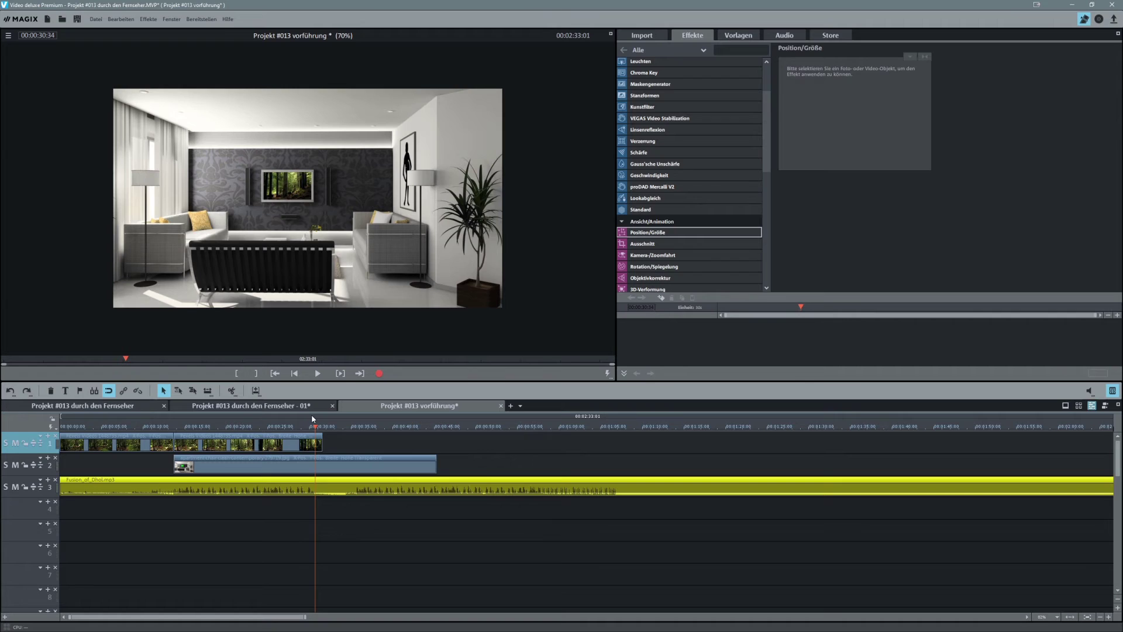